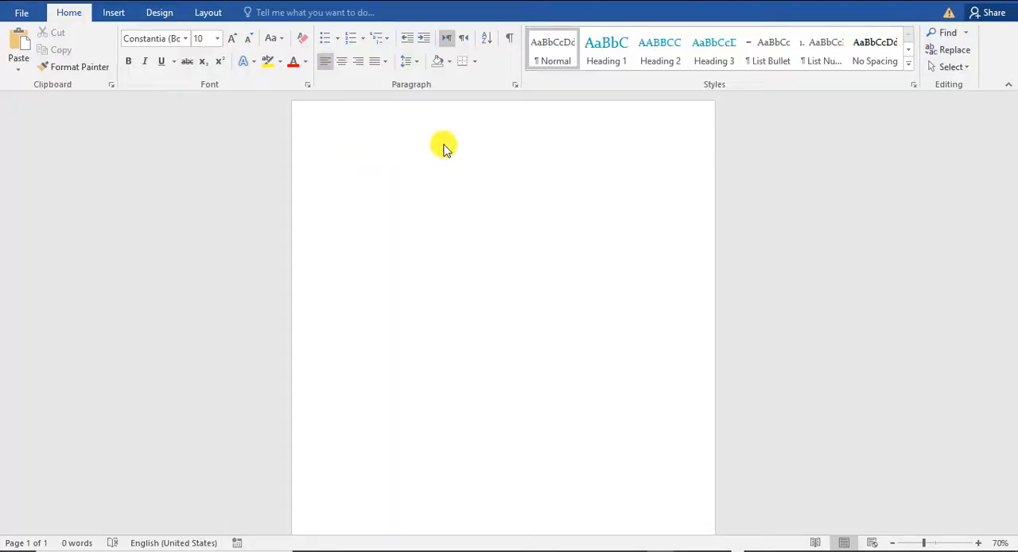
Step: Set the page size to A4 and apply Narrow margins of 0.5" on all sides
click(209, 12)
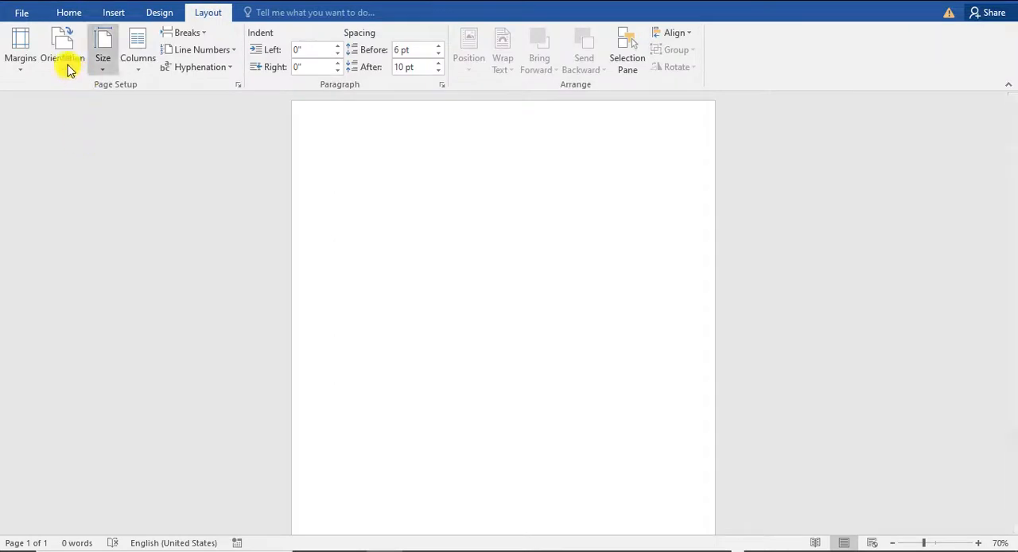
click(106, 62)
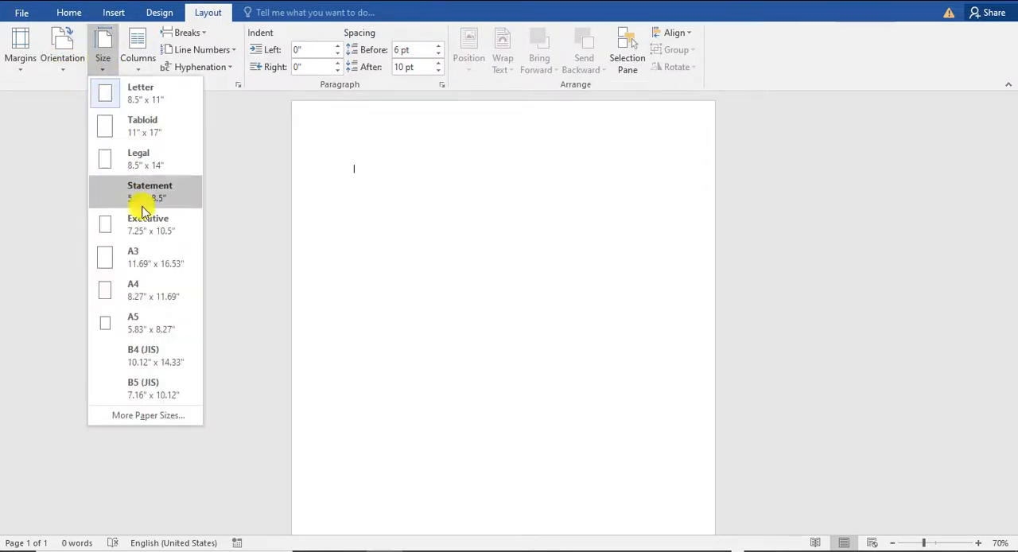
click(145, 296)
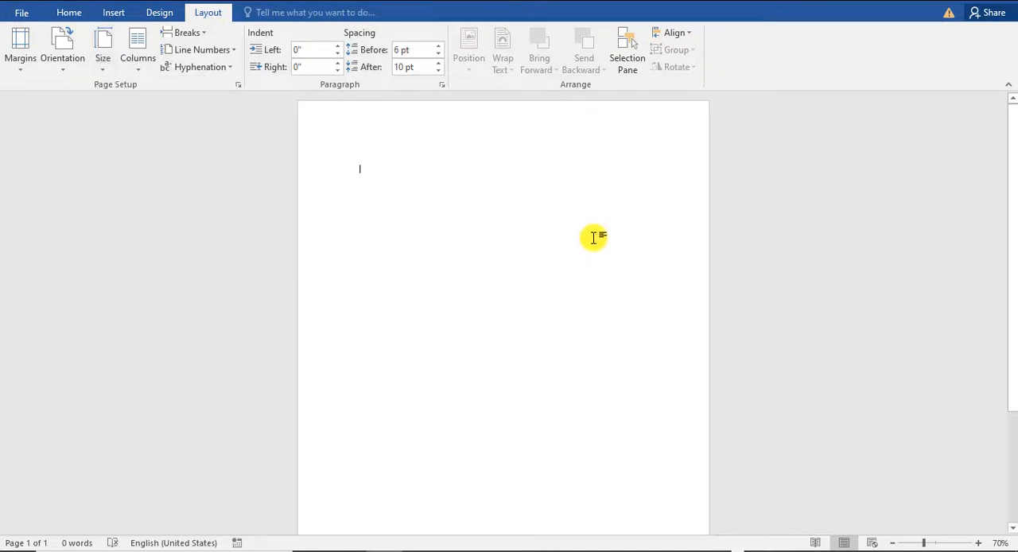
click(18, 62)
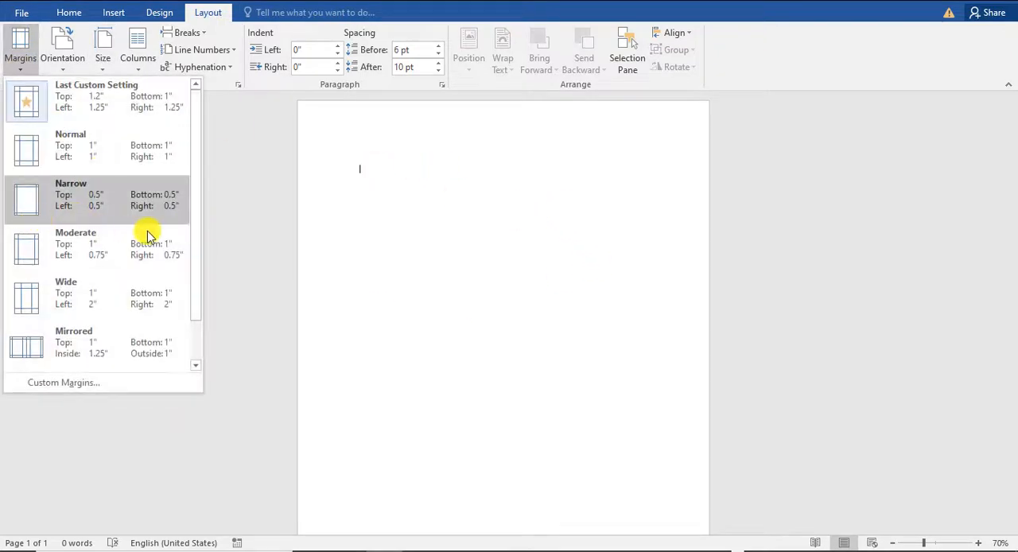
click(77, 201)
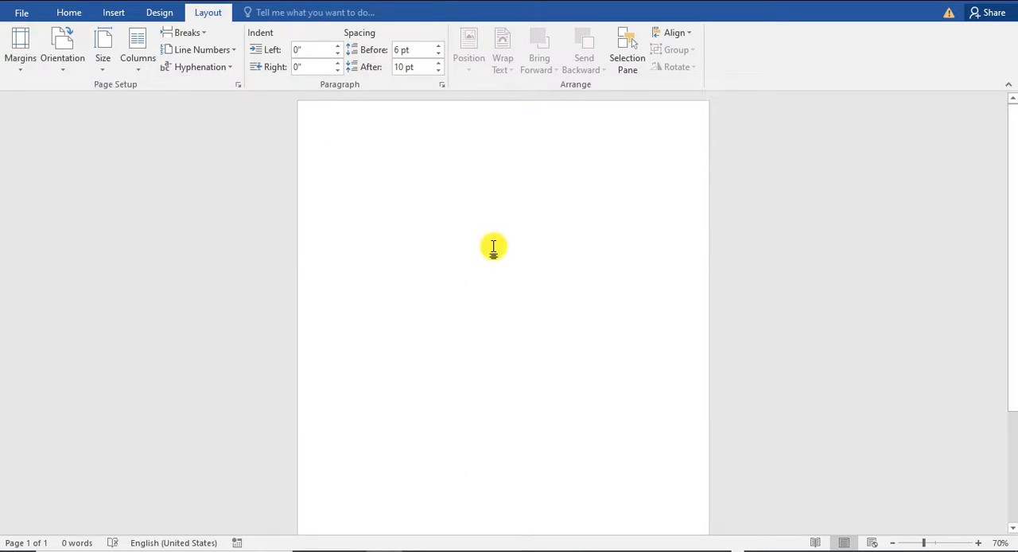
ctrl+scroll(493, 247, up, 5)
ctrl+scroll(493, 247, down, 7)
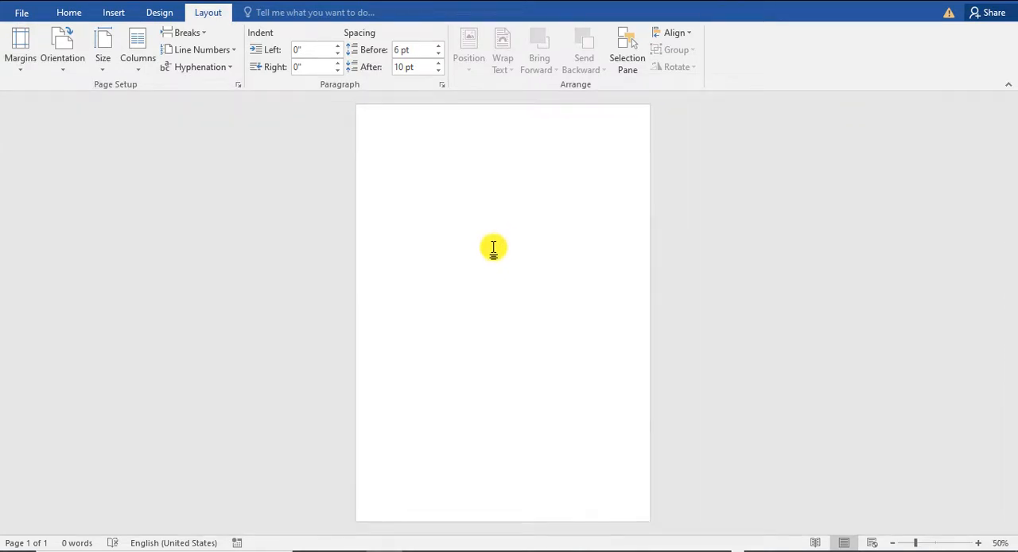
ctrl+scroll(493, 248, up, 2)
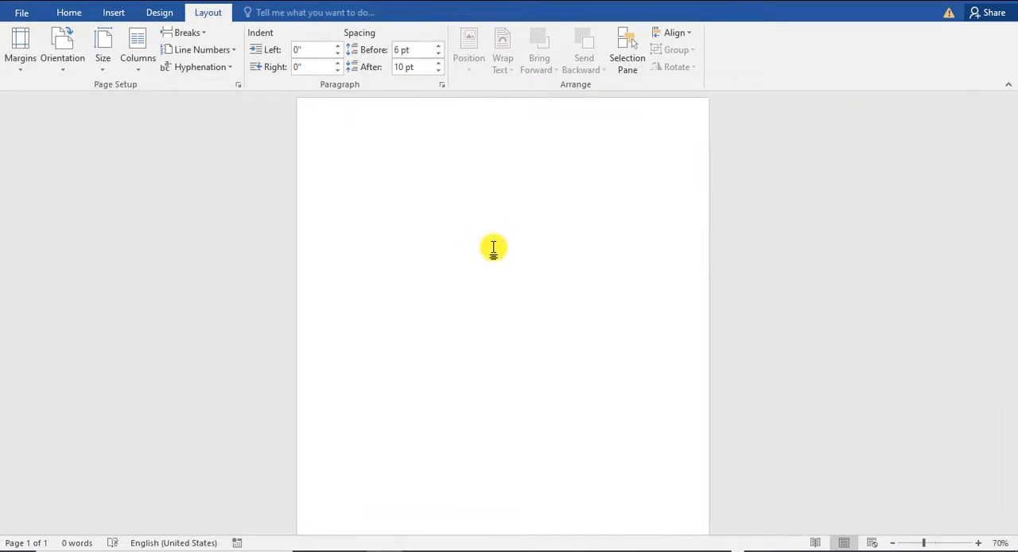
Step: Insert the dark blue abstract gaming background picture and change its text wrapping so it can be moved freely
click(71, 13)
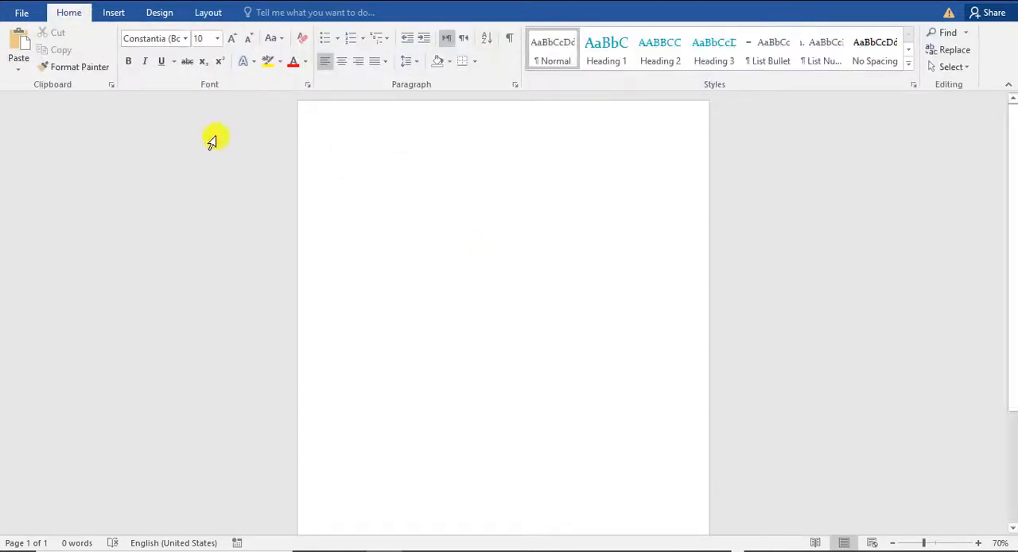
click(113, 13)
click(129, 49)
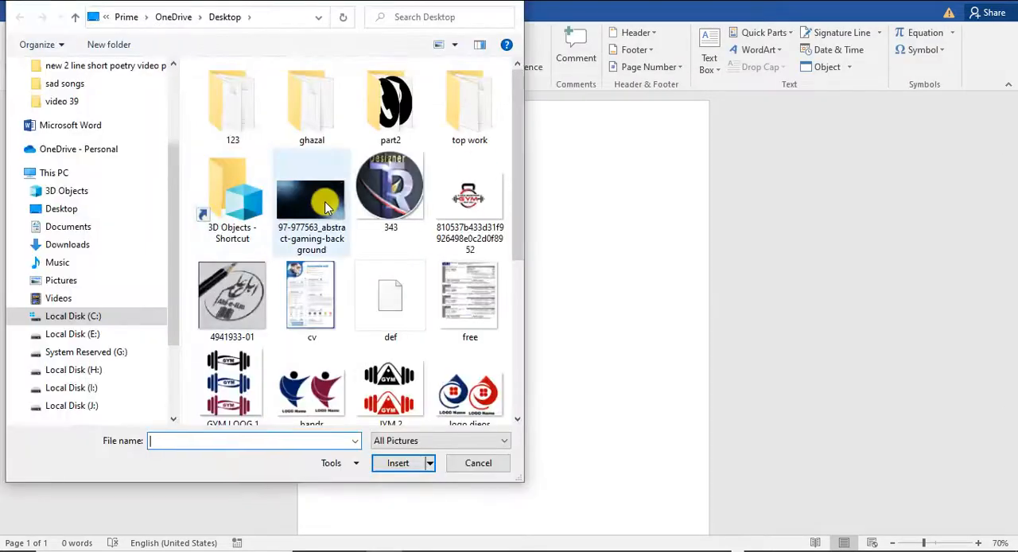
double_click(324, 206)
click(696, 61)
click(726, 196)
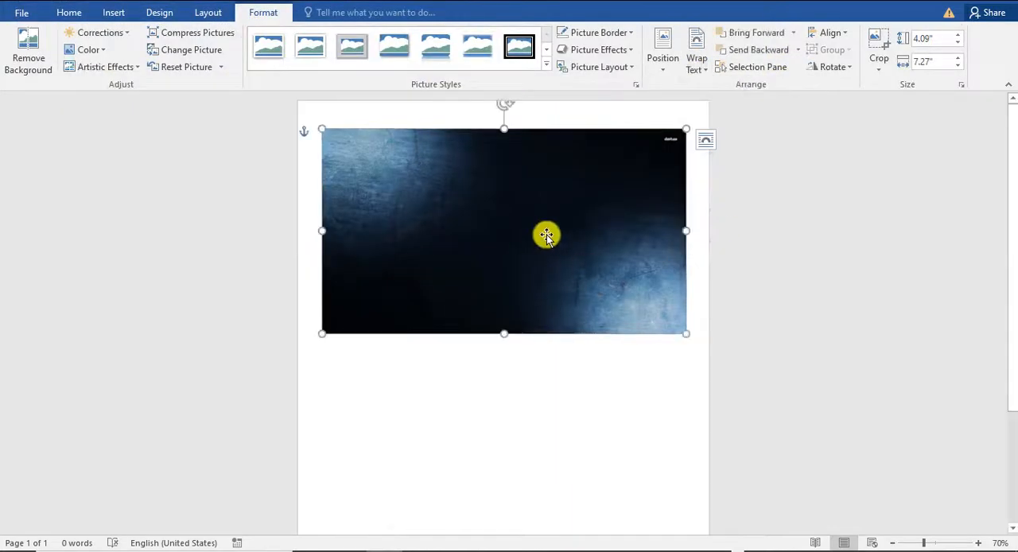
Step: Rotate the background picture by 90° and stretch it to about 8.29" by 13.53" to cover the whole page
drag(547, 234, 525, 221)
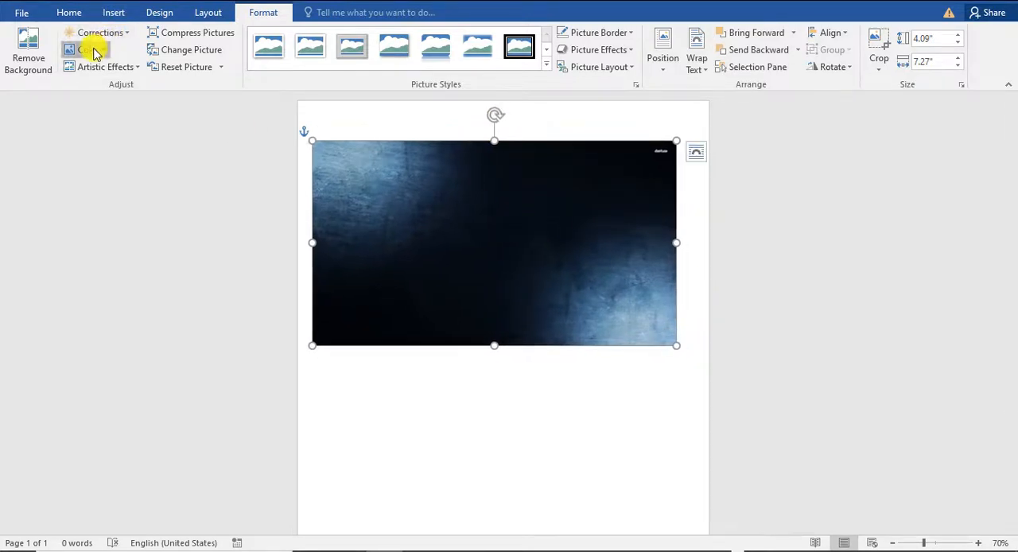
click(95, 50)
click(95, 50)
drag(494, 115, 387, 193)
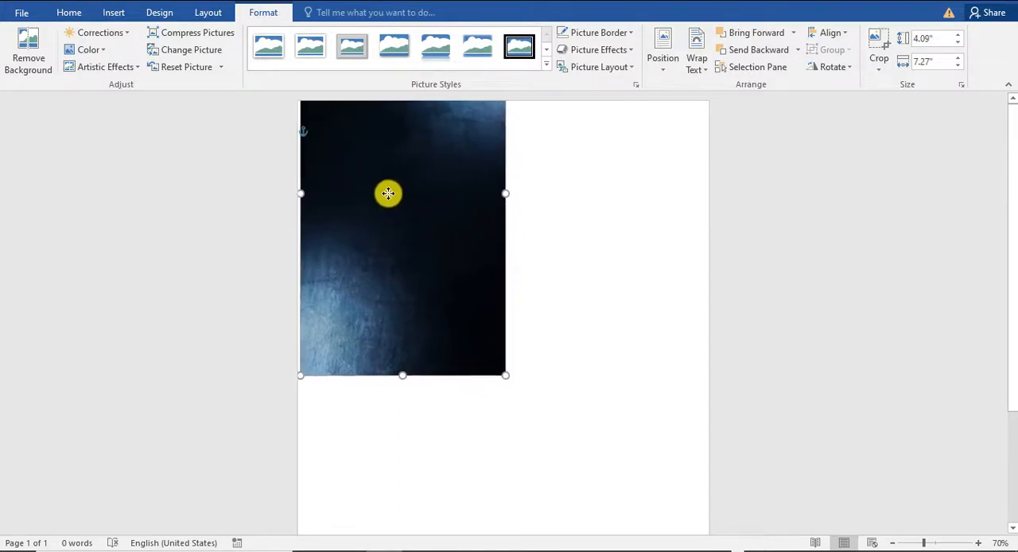
scroll(518, 237, down, 5)
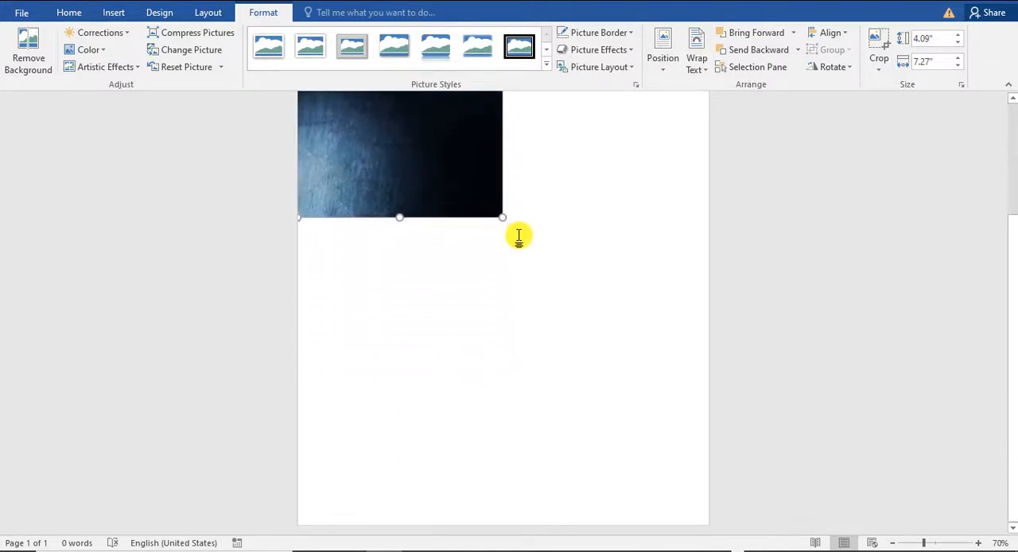
drag(498, 215, 677, 426)
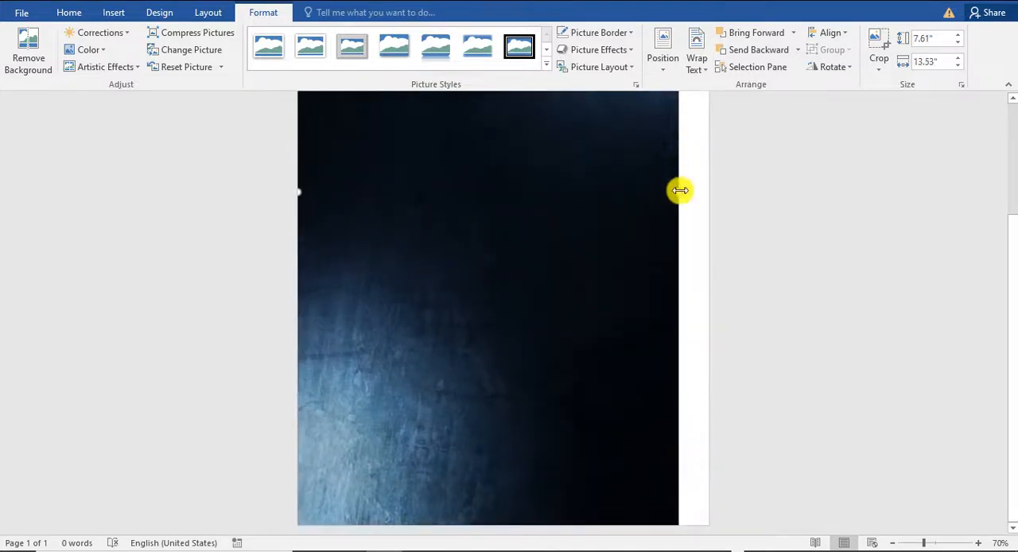
drag(702, 202, 711, 203)
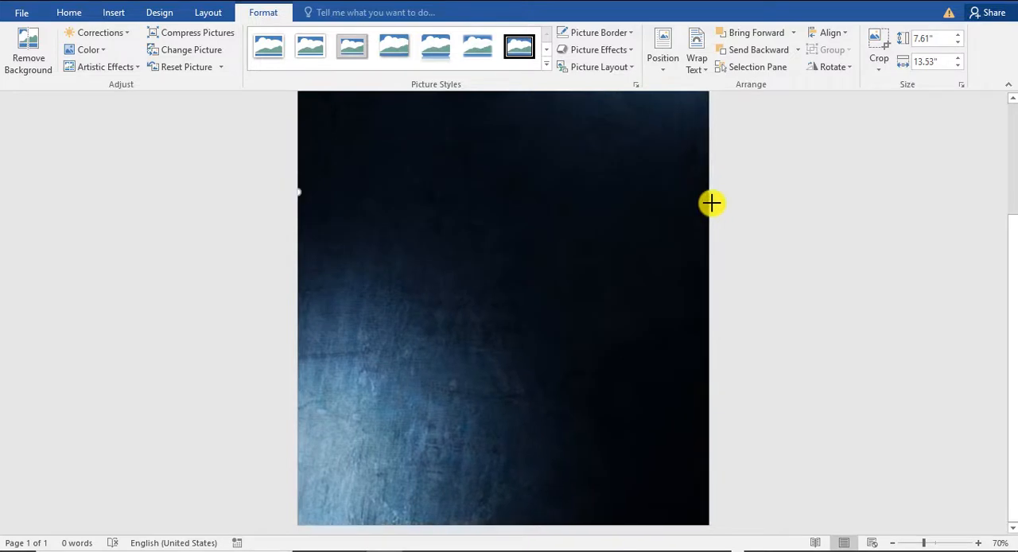
click(762, 283)
Step: Recolor the background picture with Gold, Accent color 3 Dark
scroll(697, 227, down, 5)
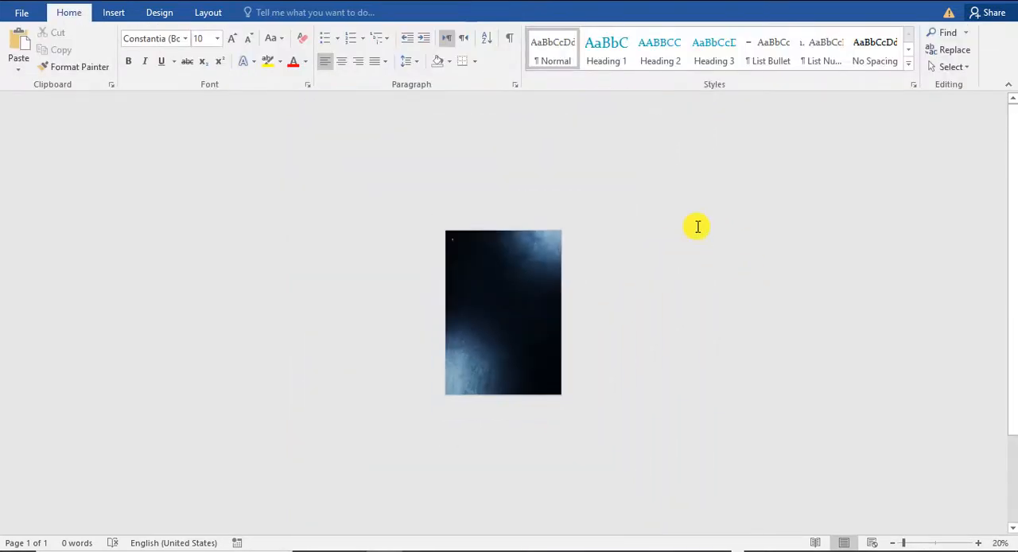
scroll(698, 226, up, 5)
scroll(696, 227, down, 3)
scroll(697, 226, up, 2)
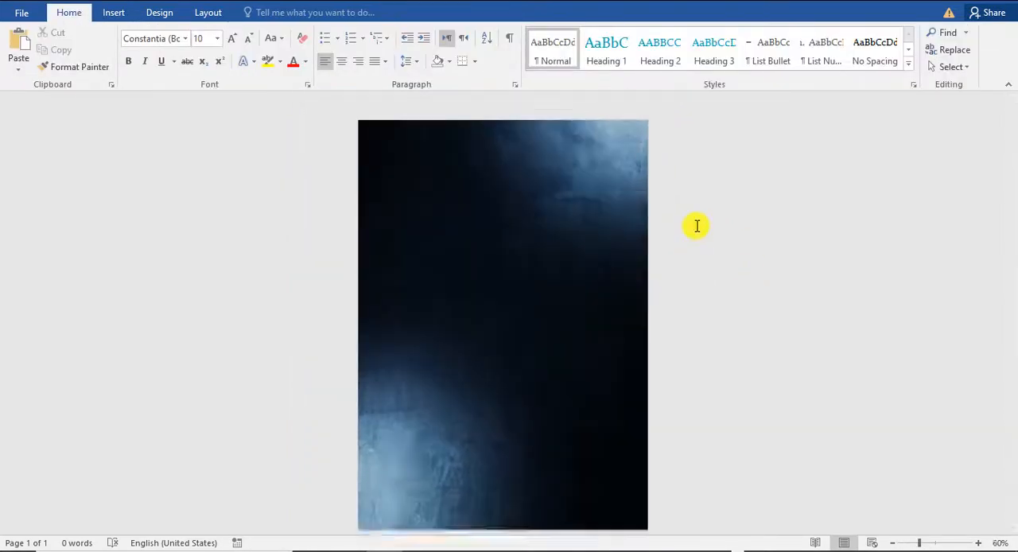
scroll(696, 226, up, 1)
scroll(696, 227, down, 4)
scroll(696, 227, up, 4)
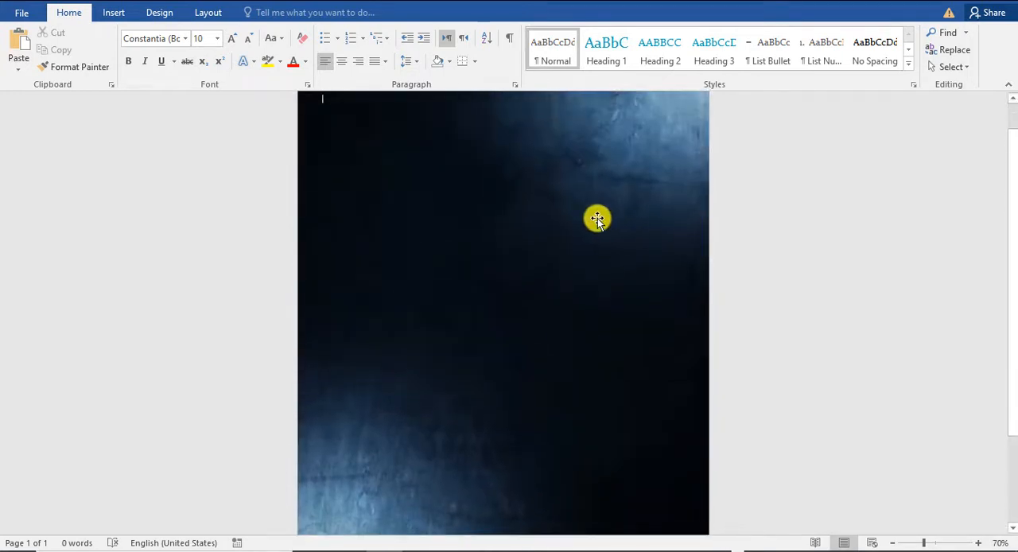
click(597, 219)
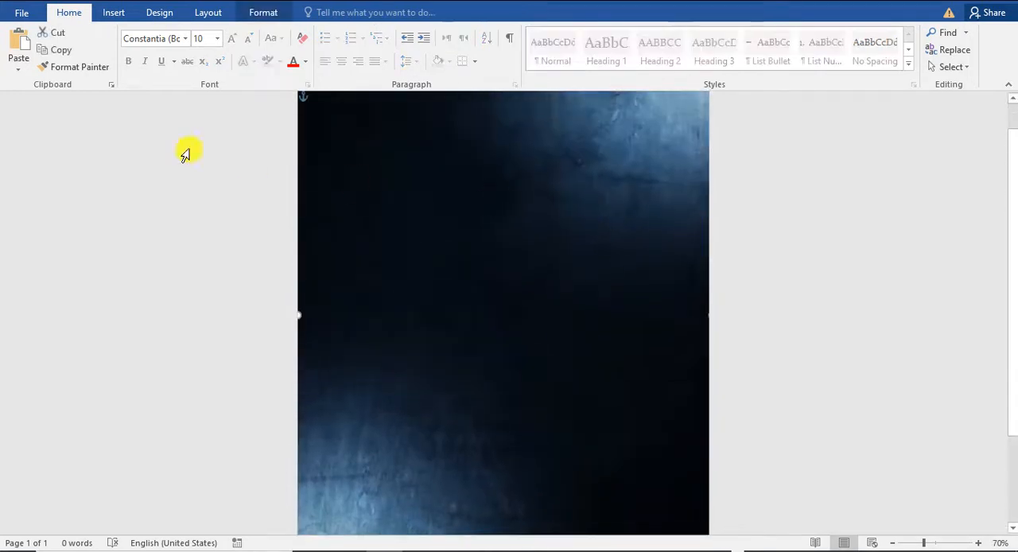
click(260, 13)
click(89, 51)
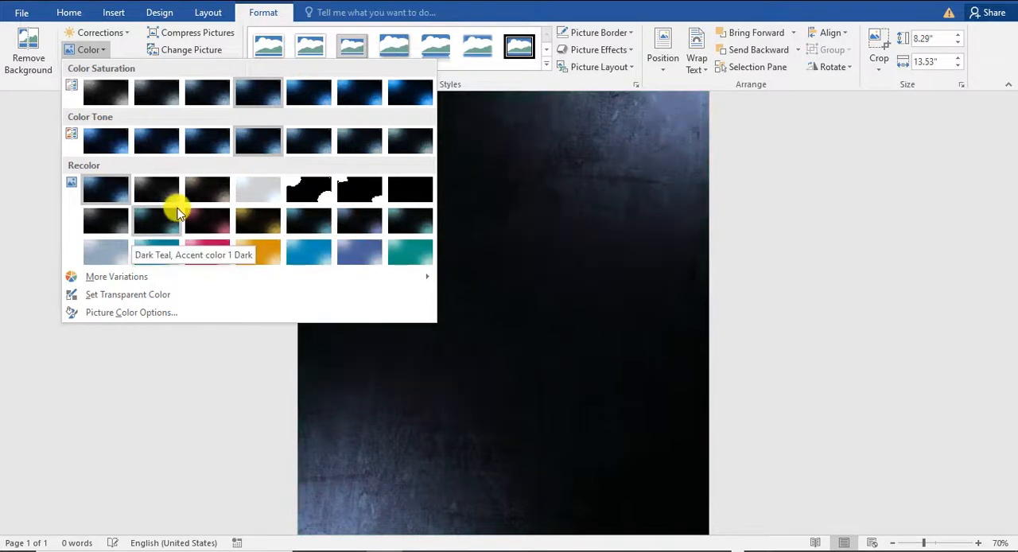
click(243, 228)
Step: Inspect the gold background over the full page at different magnifications
ctrl+scroll(557, 260, down, 1)
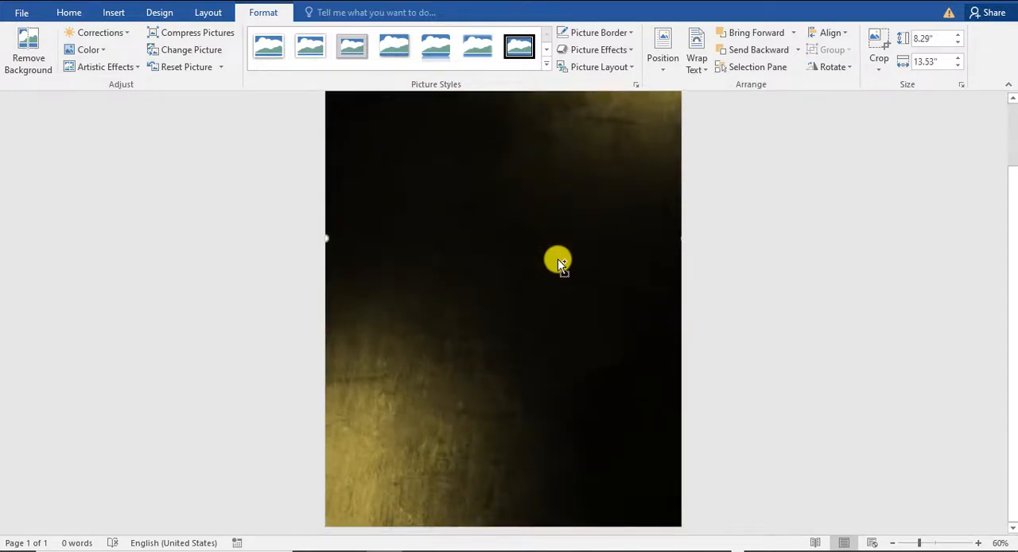
ctrl+scroll(558, 259, up, 3)
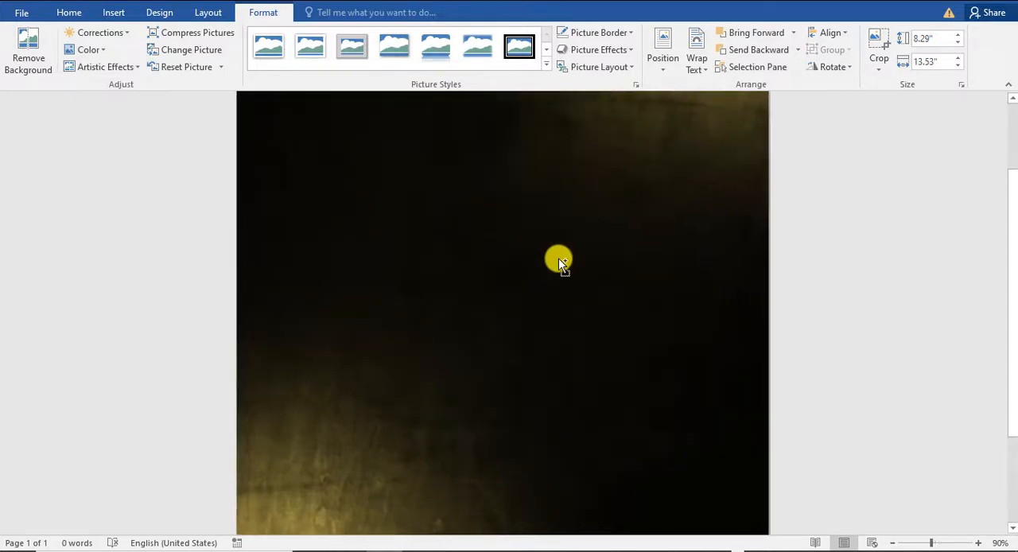
ctrl+scroll(558, 259, down, 5)
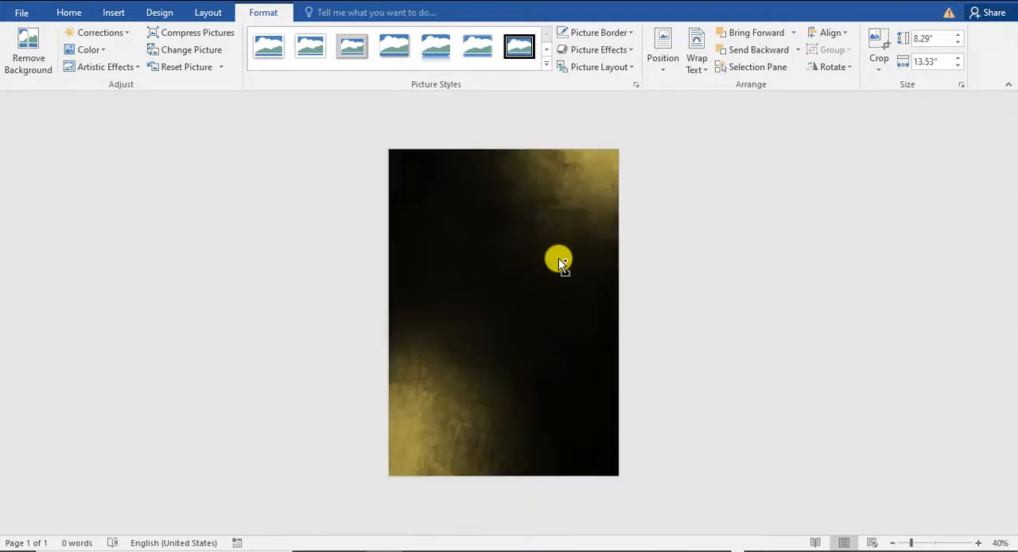
ctrl+scroll(558, 257, up, 2)
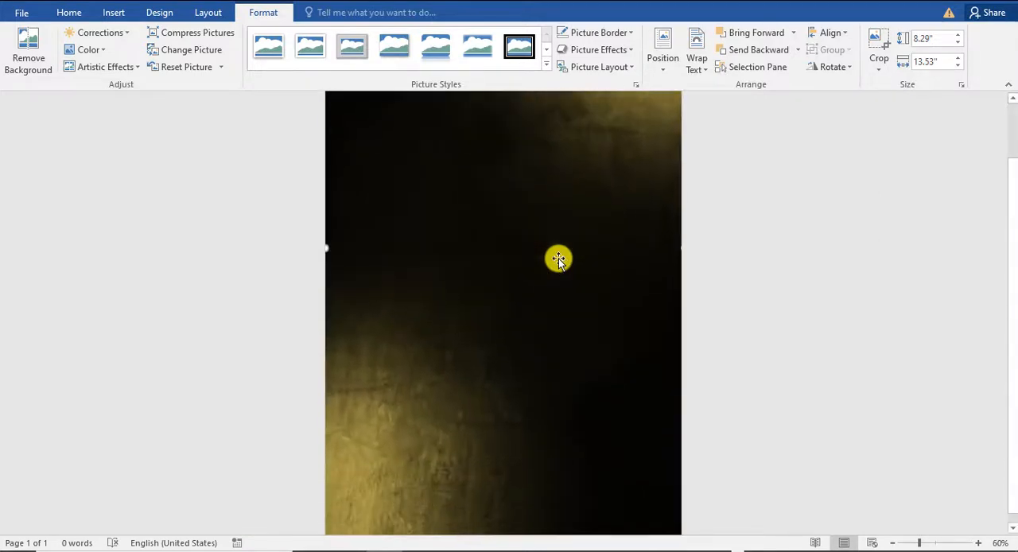
scroll(558, 258, down, 1)
scroll(558, 257, up, 3)
scroll(547, 250, down, 2)
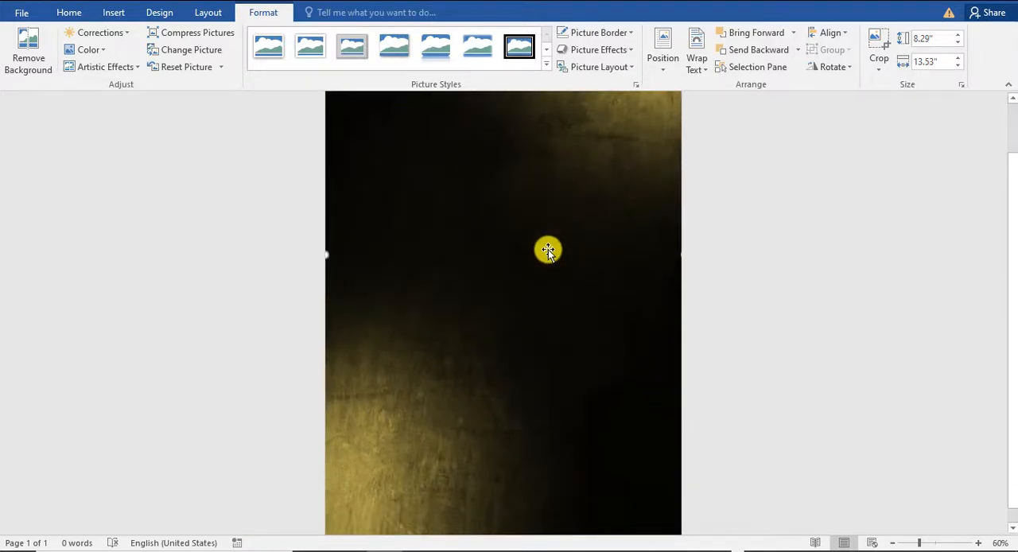
scroll(548, 250, up, 1)
click(723, 200)
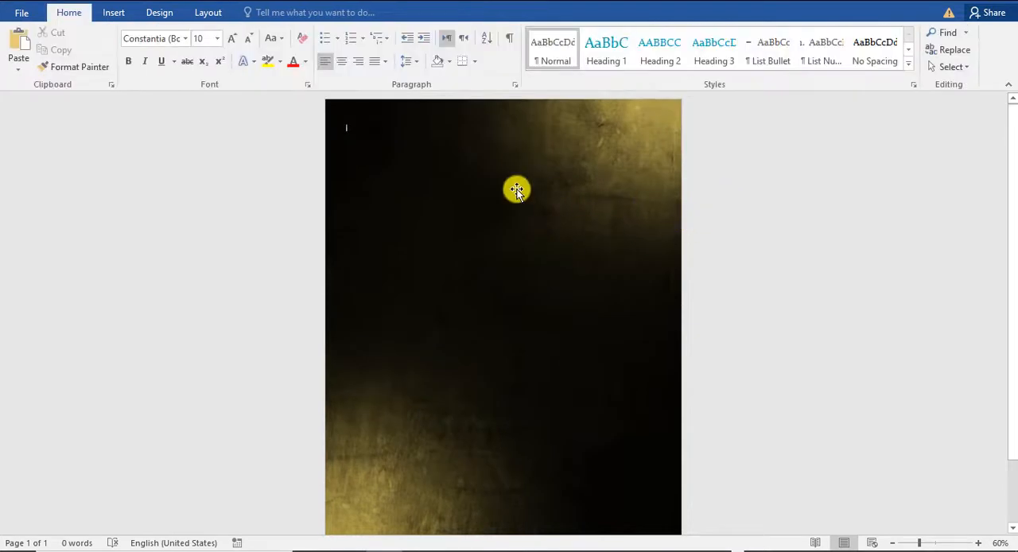
scroll(418, 170, down, 1)
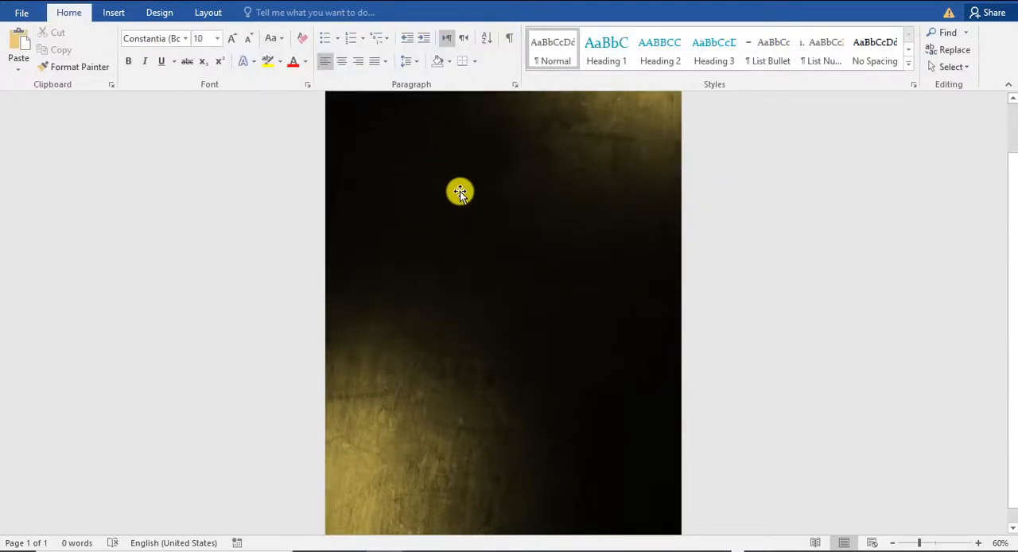
scroll(460, 192, up, 1)
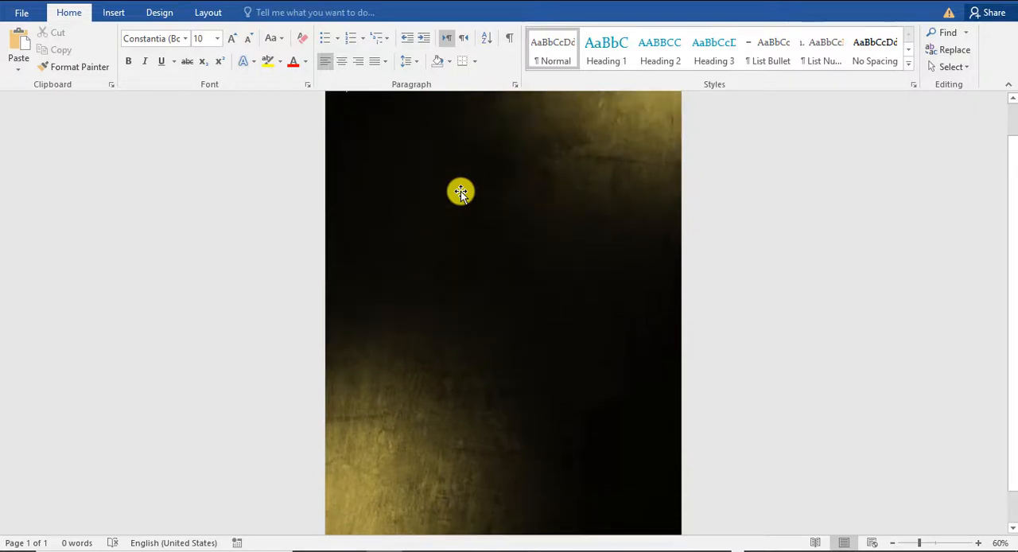
Step: Insert the black sports car picture and move it to the middle of the page over the background
click(113, 12)
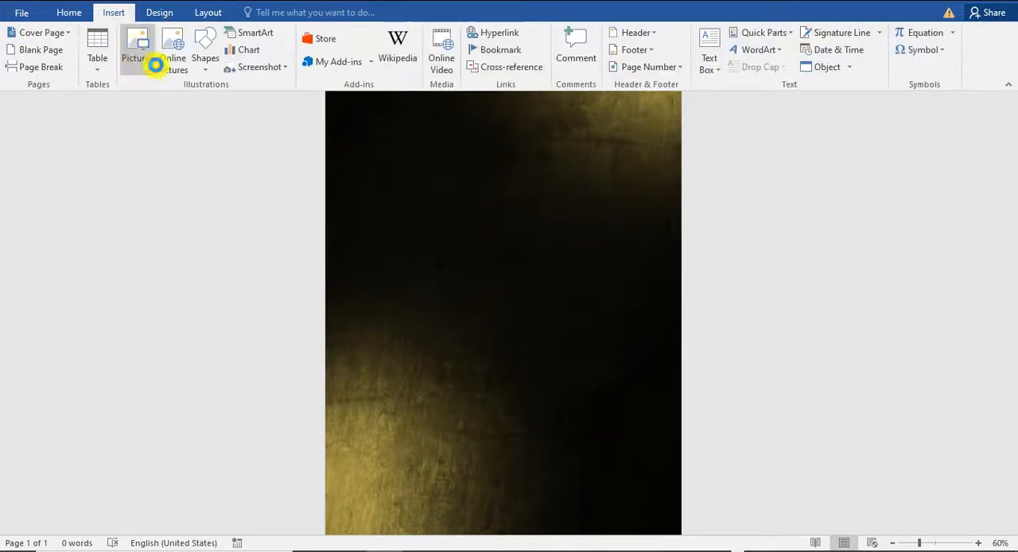
click(143, 55)
click(67, 244)
double_click(466, 60)
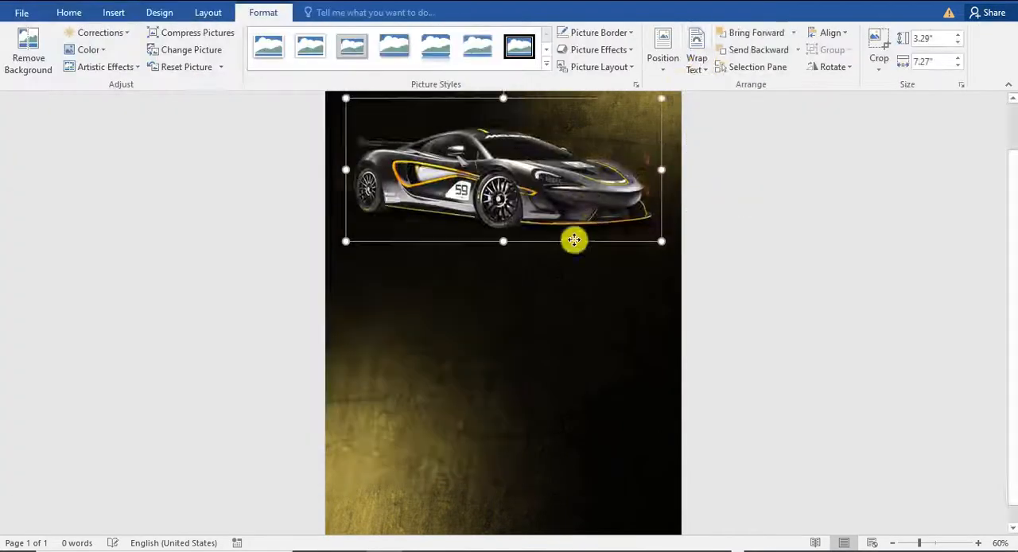
drag(573, 239, 534, 280)
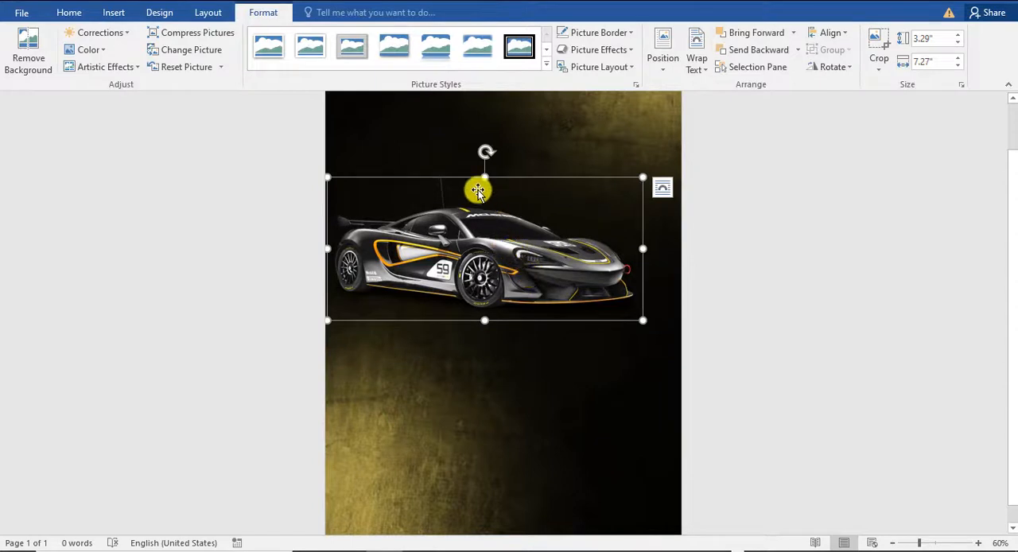
drag(463, 226, 468, 298)
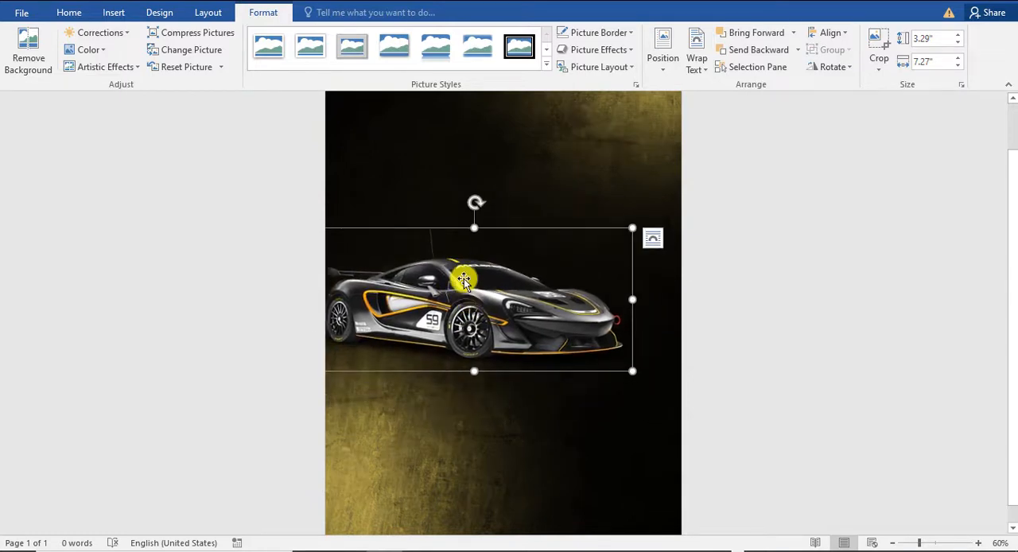
Step: Duplicate the car below the original, move the original up and partly off the page's left edge, and raise the copy
drag(496, 313, 513, 423)
click(772, 386)
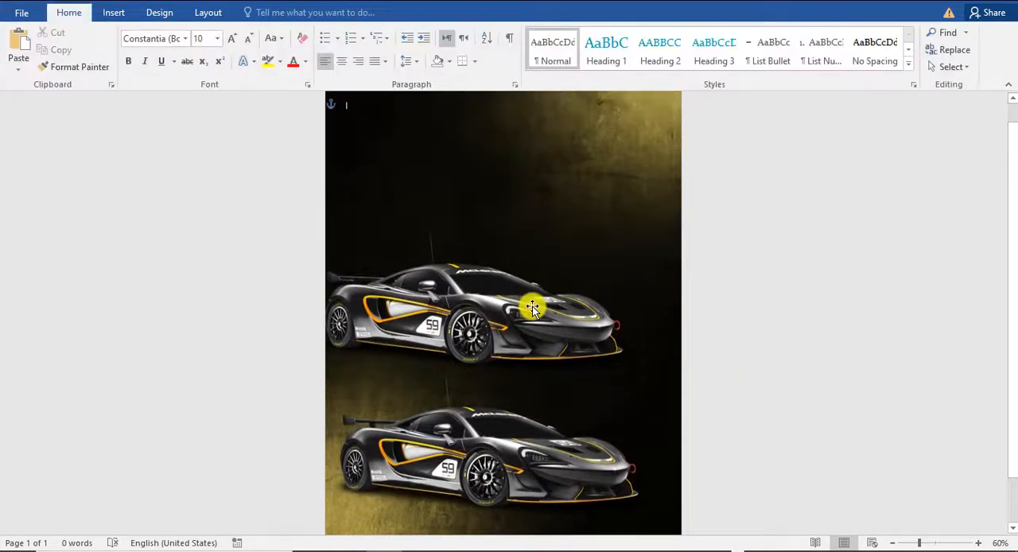
drag(529, 304, 468, 207)
click(511, 420)
drag(513, 403, 504, 371)
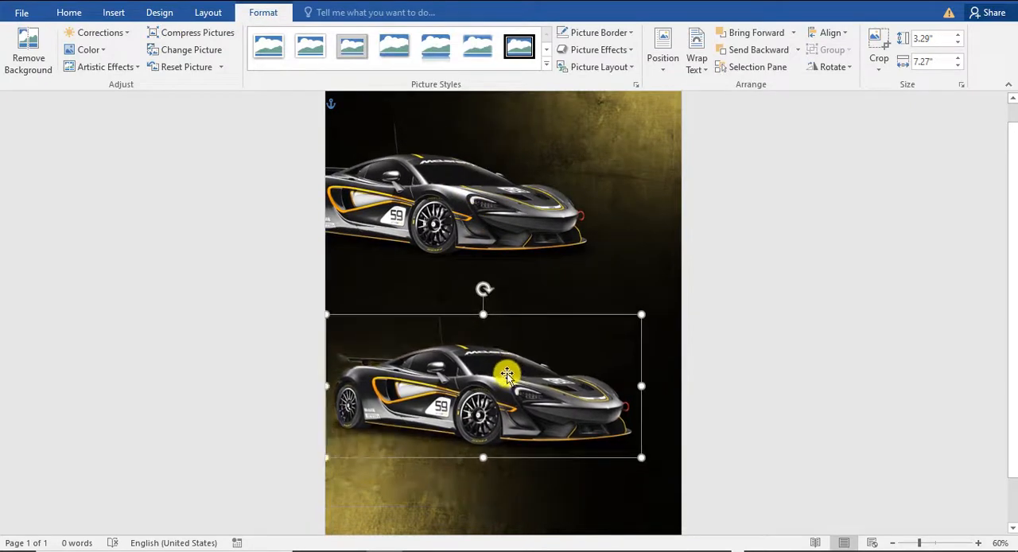
Step: Flip the lower car horizontally and enlarge it to about 5.47" by 12.06" across the lower part of the page
click(823, 72)
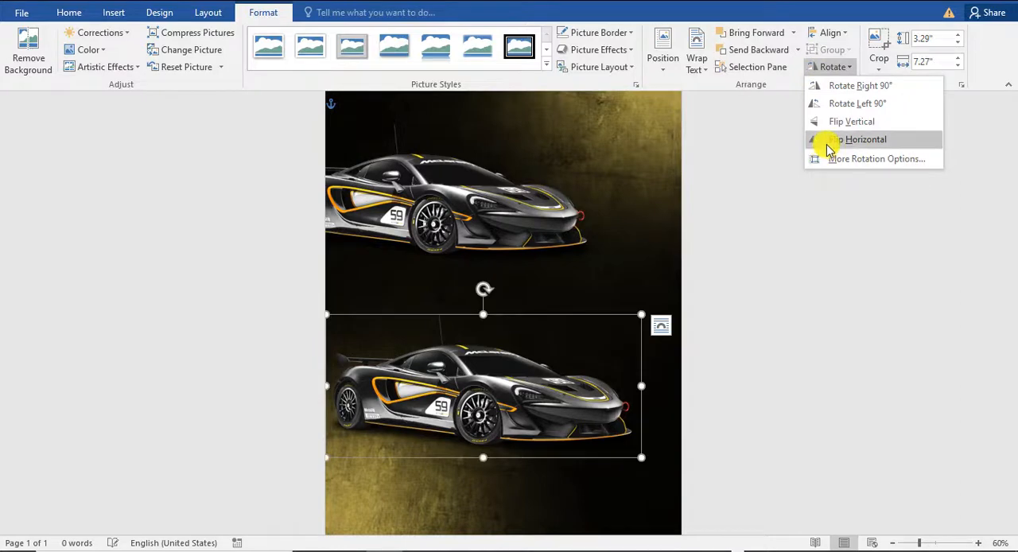
click(831, 143)
click(623, 346)
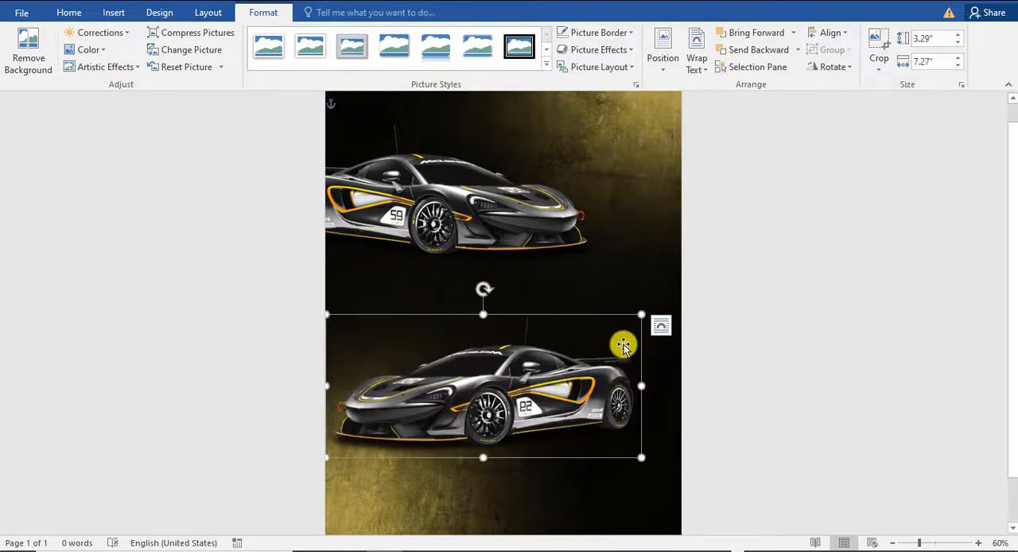
drag(641, 313, 767, 221)
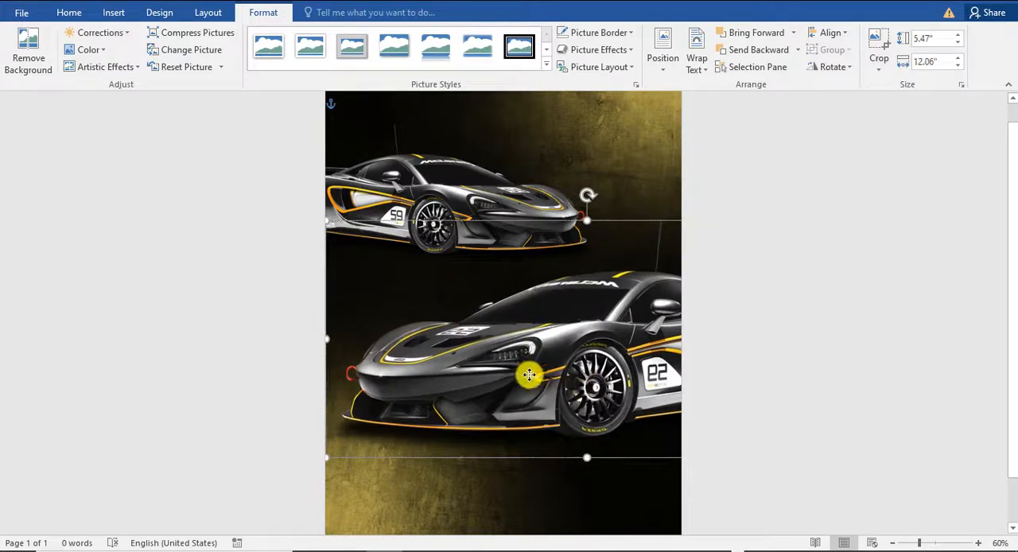
drag(529, 375, 534, 431)
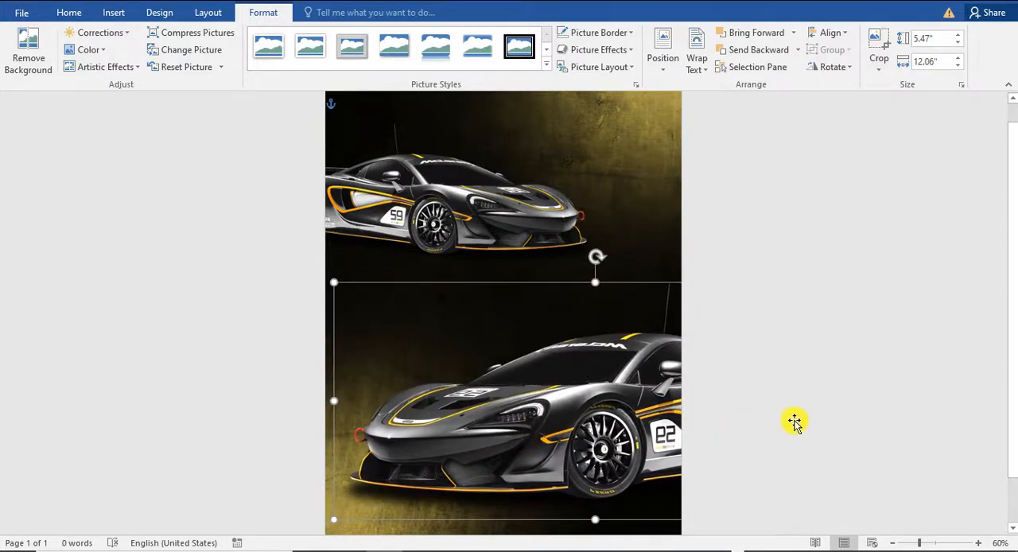
Step: Lower the small car along the page's left edge and shift the large mirrored car toward the bottom right corner
click(817, 237)
drag(461, 212, 395, 269)
key(ctrl+z)
drag(423, 300, 394, 265)
click(627, 174)
drag(445, 322, 454, 327)
drag(376, 266, 389, 274)
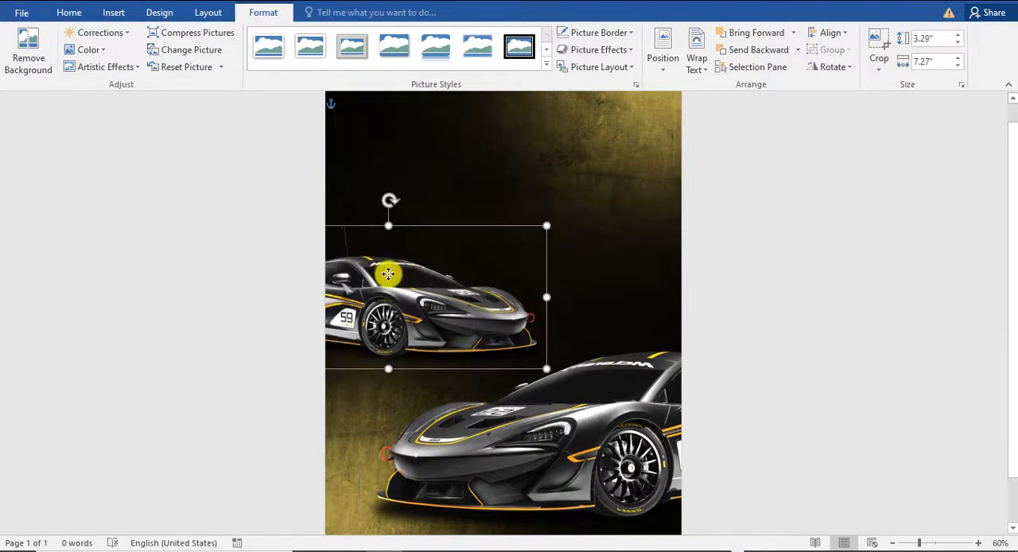
drag(598, 430, 578, 423)
click(879, 395)
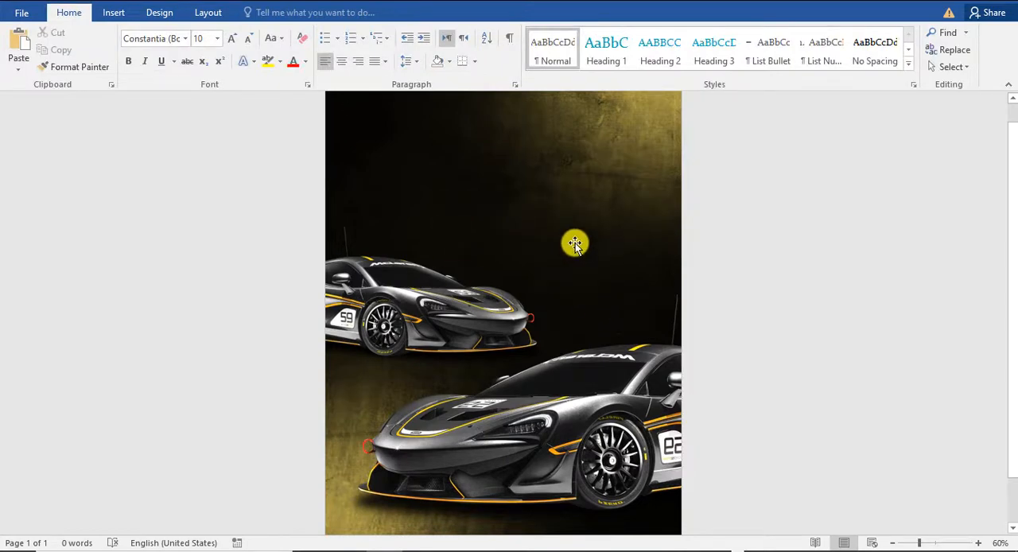
Step: Nudge the large car slightly left so that its front end nearly reaches the page's left edge
drag(469, 329, 453, 321)
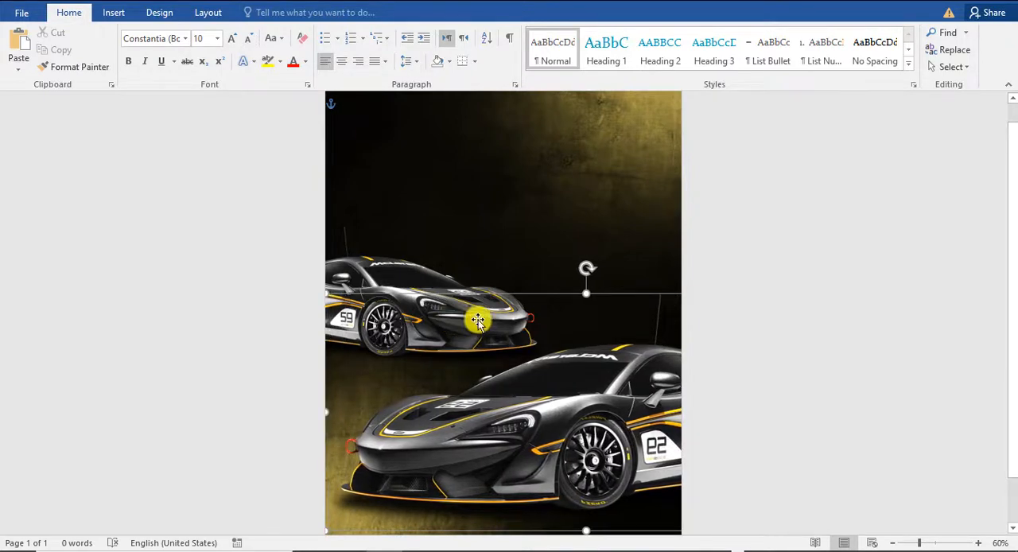
double_click(477, 321)
click(514, 178)
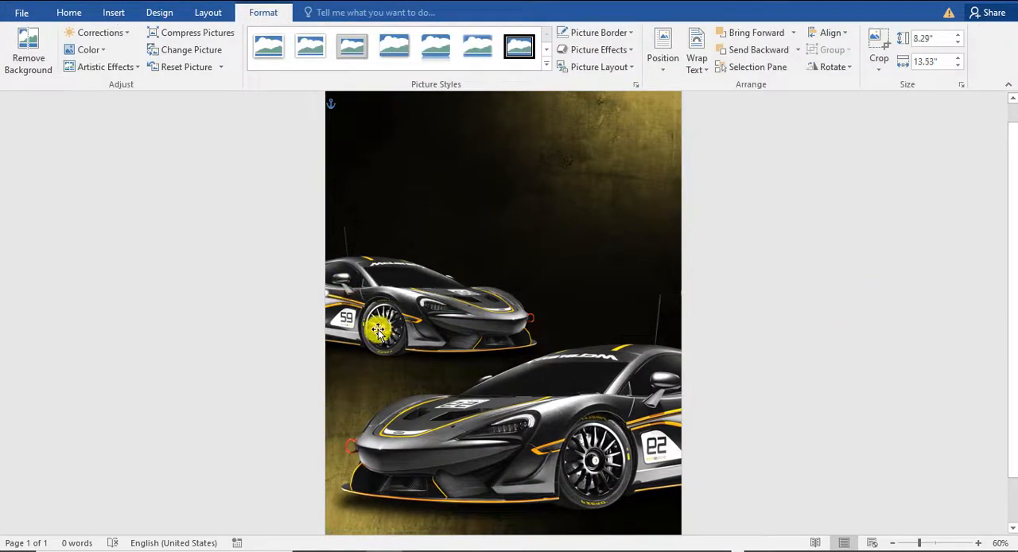
scroll(489, 349, down, 2)
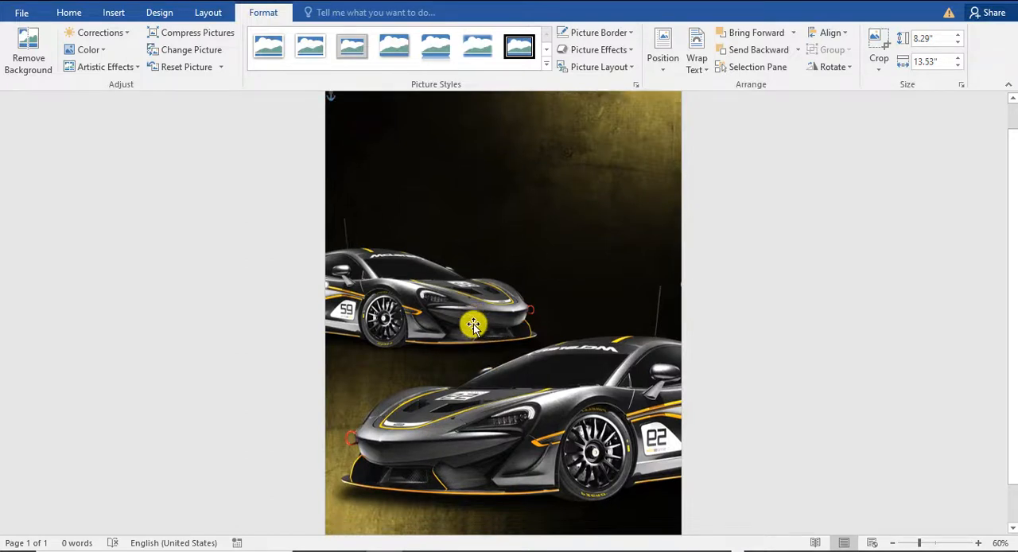
drag(566, 365, 633, 403)
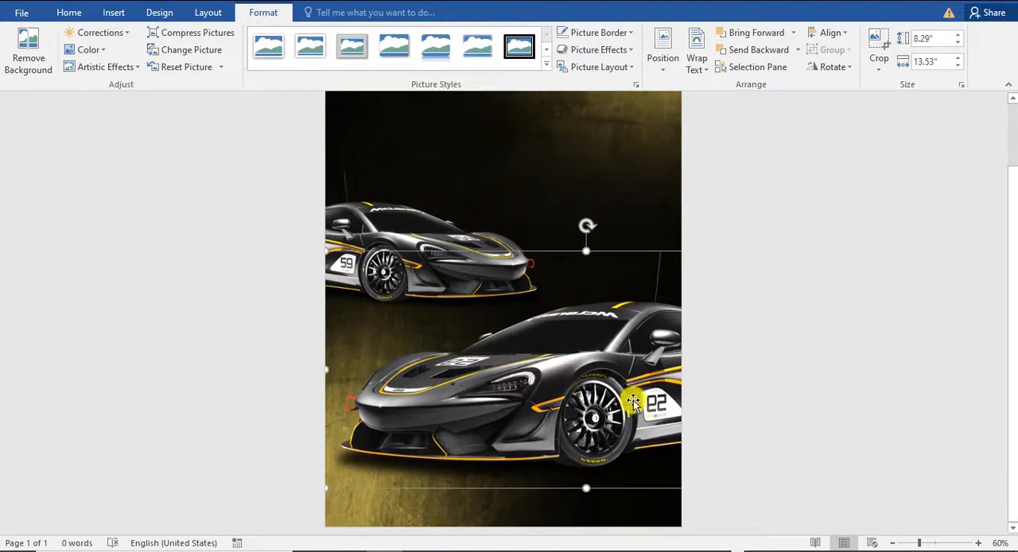
click(498, 142)
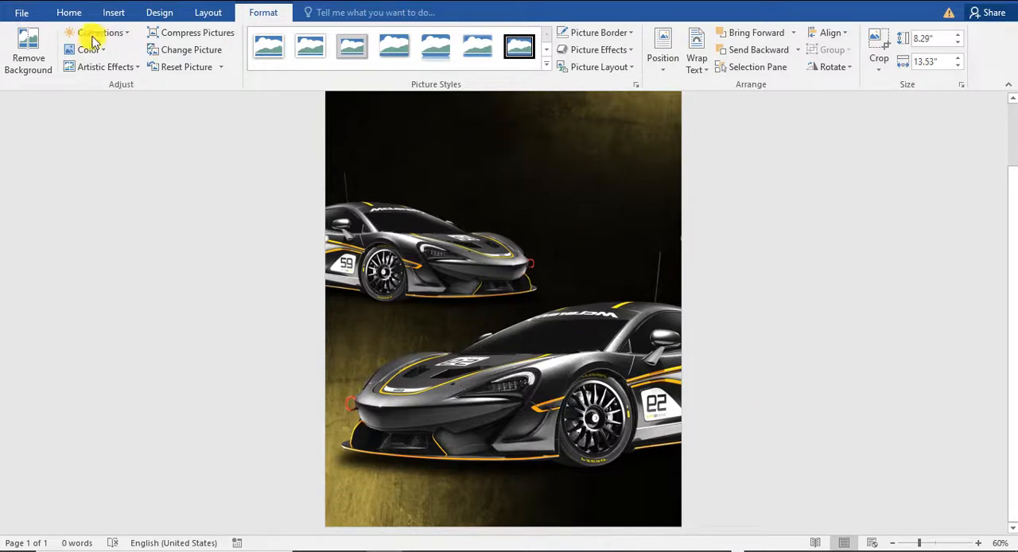
Step: Insert the checkered flag picture with In Front of Text wrapping and move it down over the cars
click(112, 12)
click(137, 48)
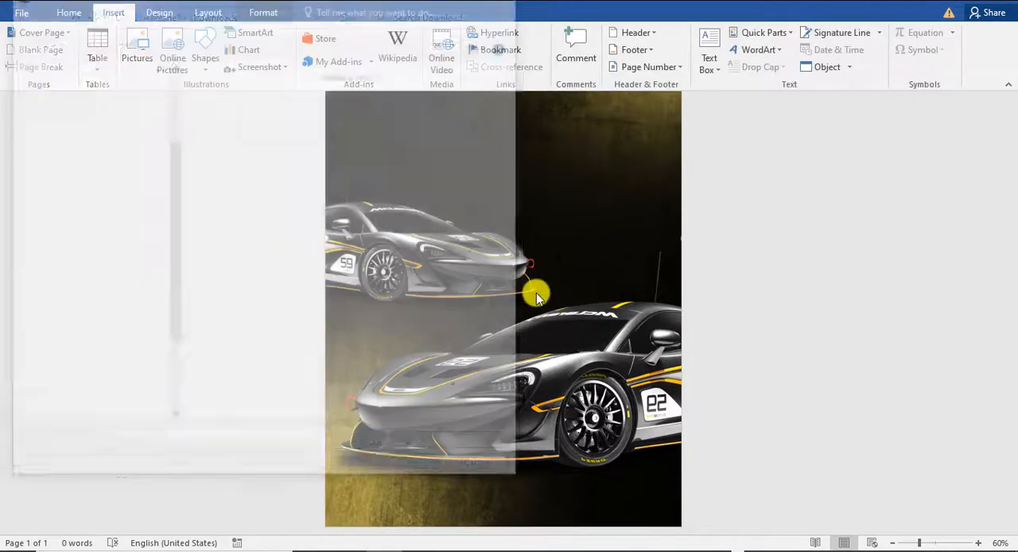
double_click(412, 109)
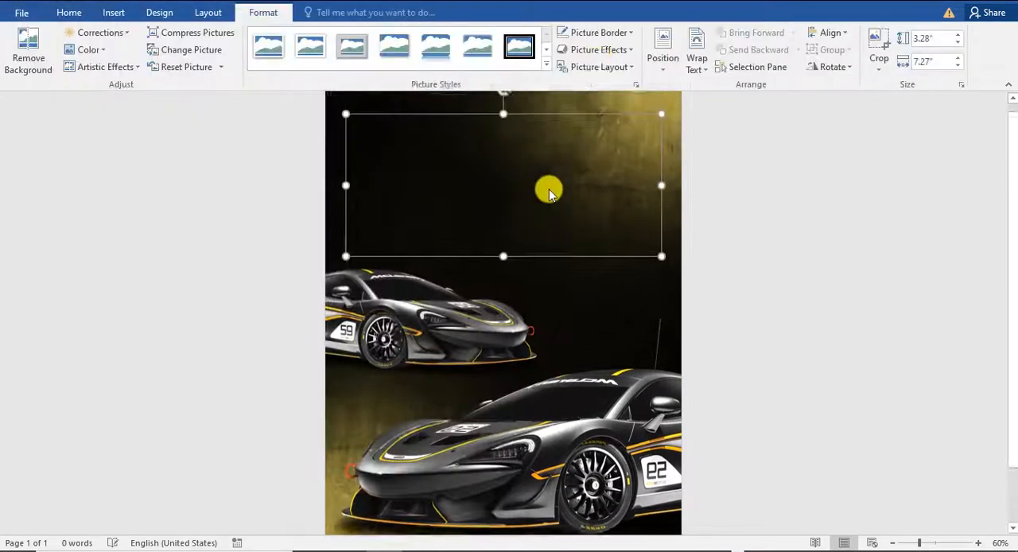
click(690, 64)
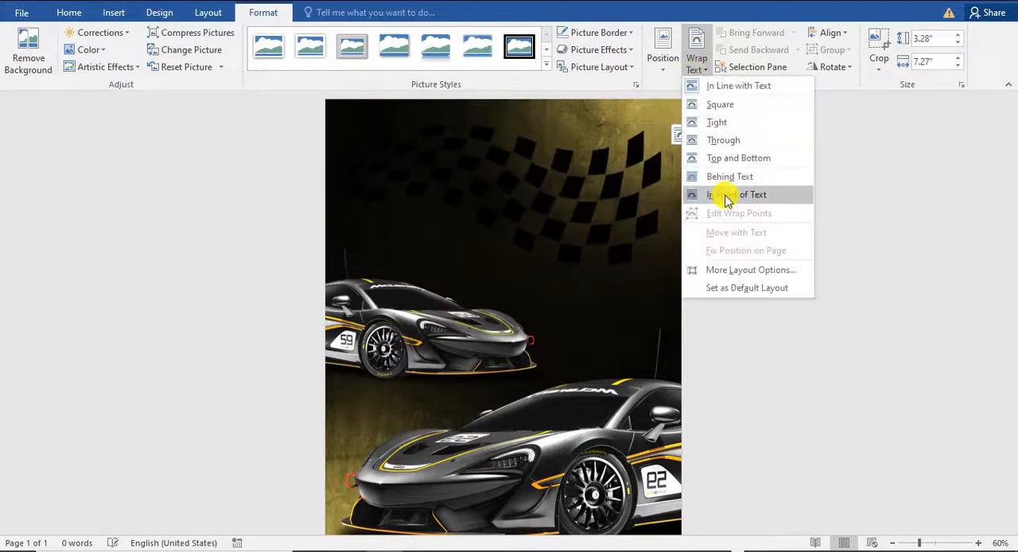
click(725, 199)
drag(565, 193, 544, 332)
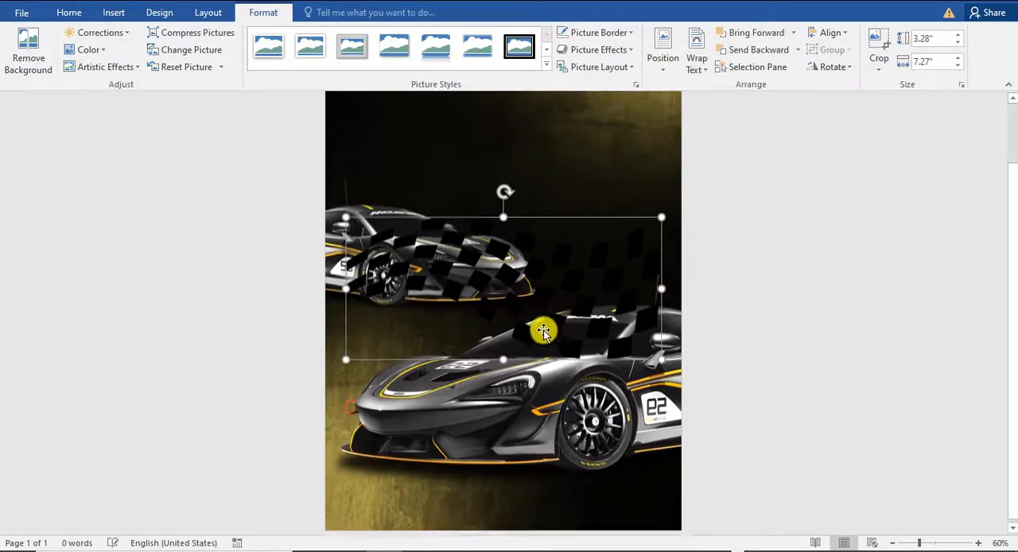
Step: Recolor the checkered flag light gray and place it behind the large car near the bottom of the page
click(94, 49)
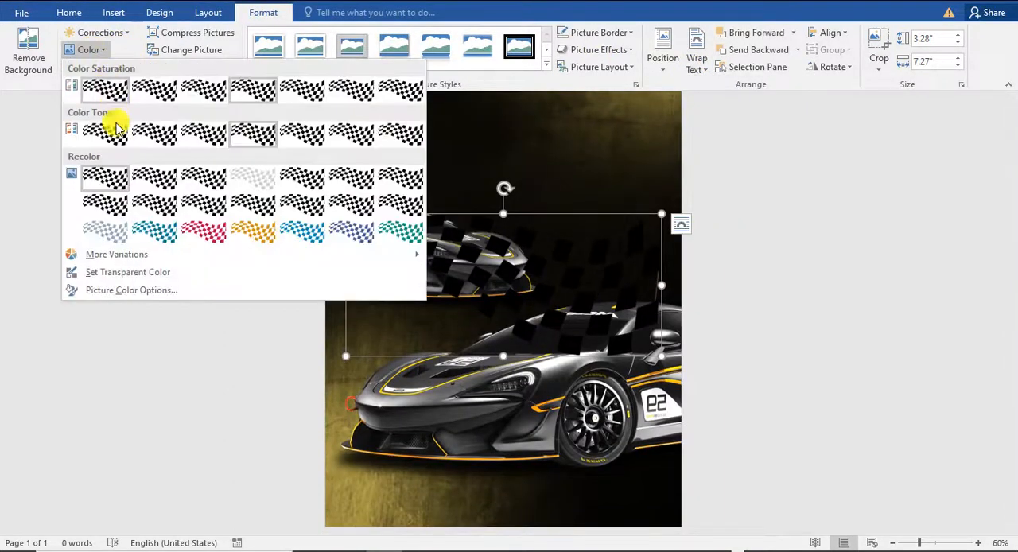
click(257, 182)
drag(543, 273, 492, 433)
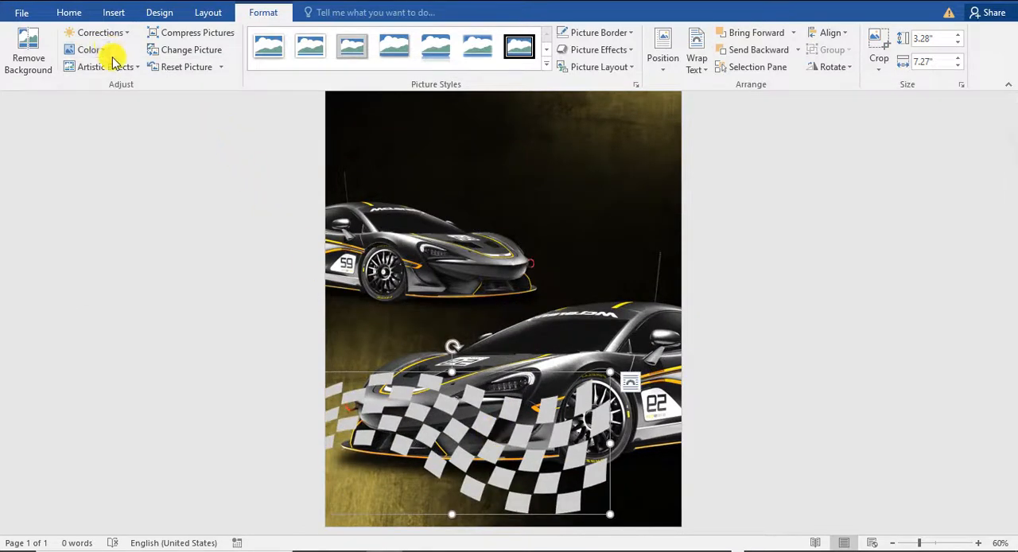
click(757, 54)
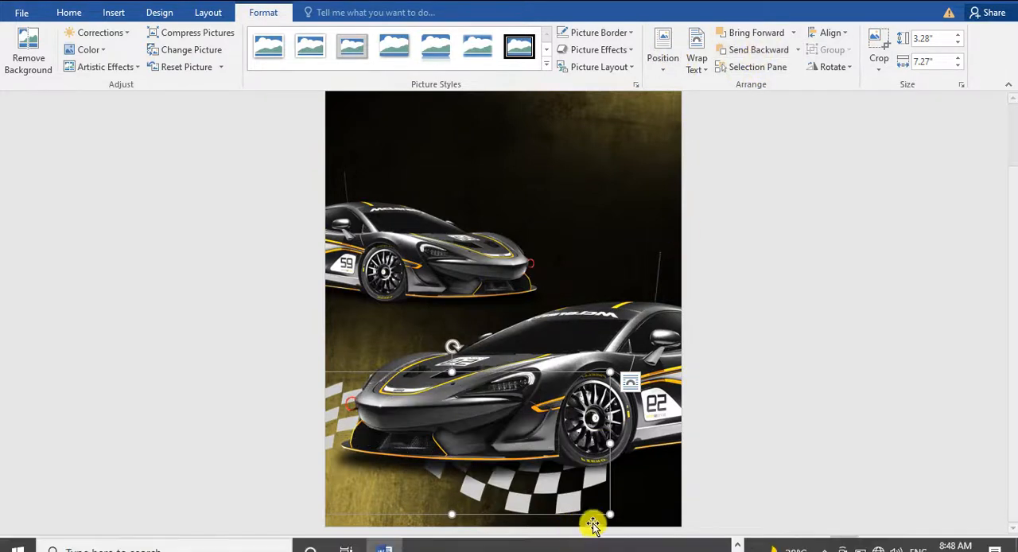
Step: Stretch the checkered flag to about 9.31" wide and lower it across the bottom of the page under the large car
drag(610, 443, 697, 466)
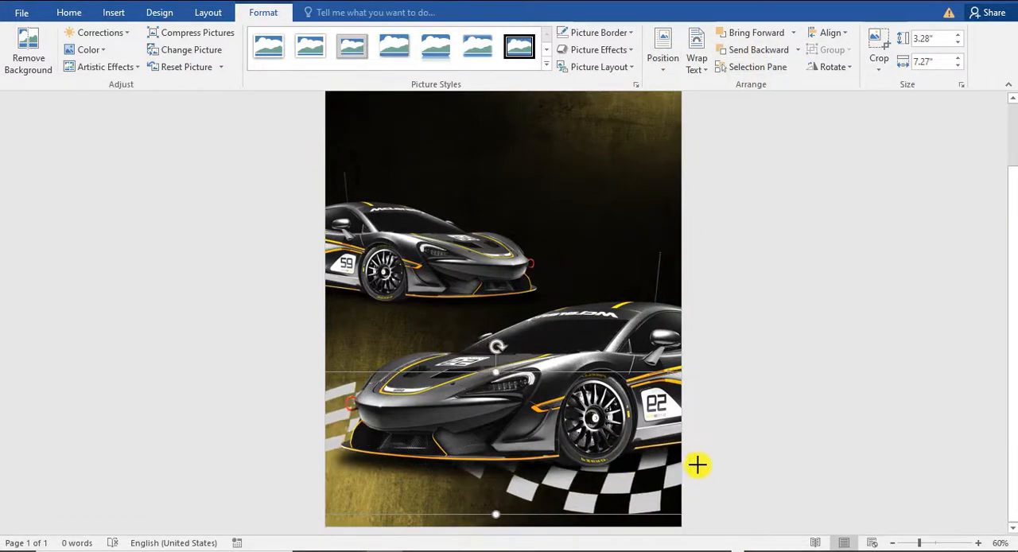
drag(614, 482, 558, 520)
key(ctrl+z)
click(573, 508)
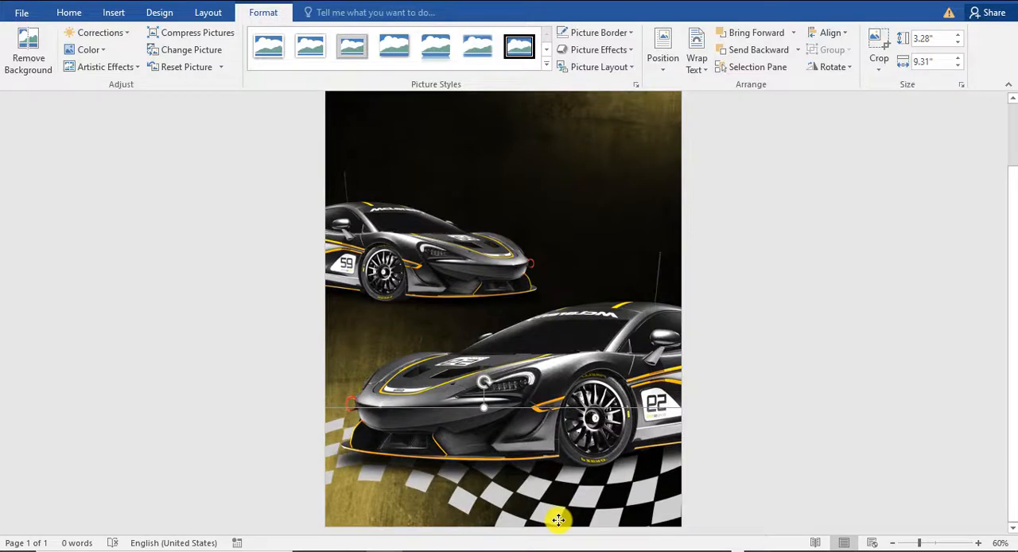
click(864, 426)
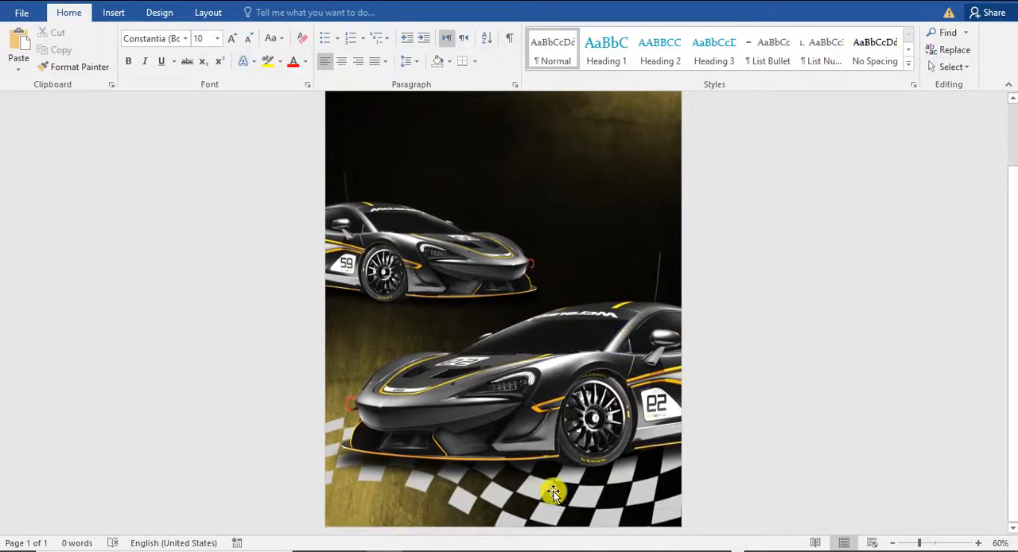
click(561, 519)
mouse_move(551, 517)
mouse_down()
mouse_move(543, 524)
mouse_move(558, 523)
mouse_up()
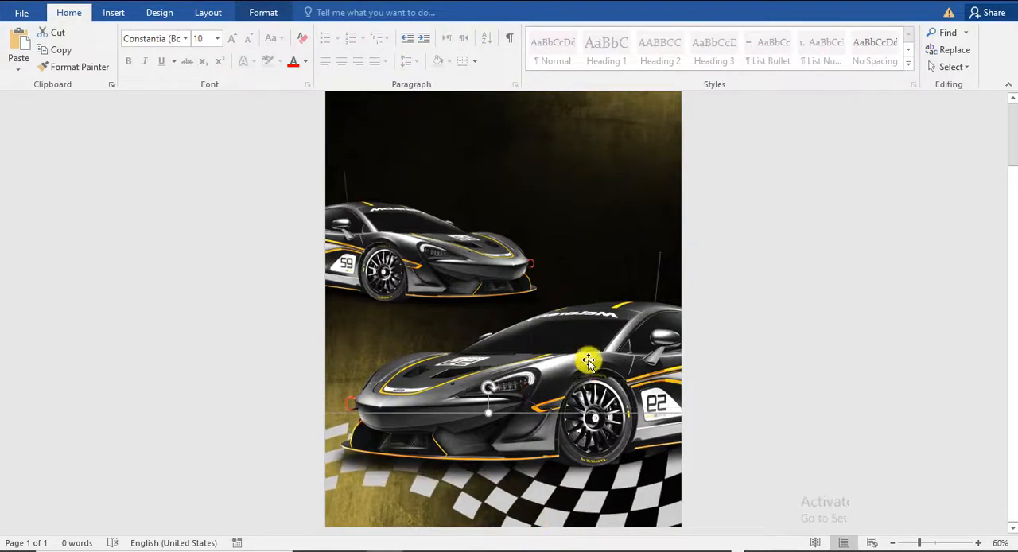
Step: Flip the checkered flag horizontally and deselect it
click(262, 13)
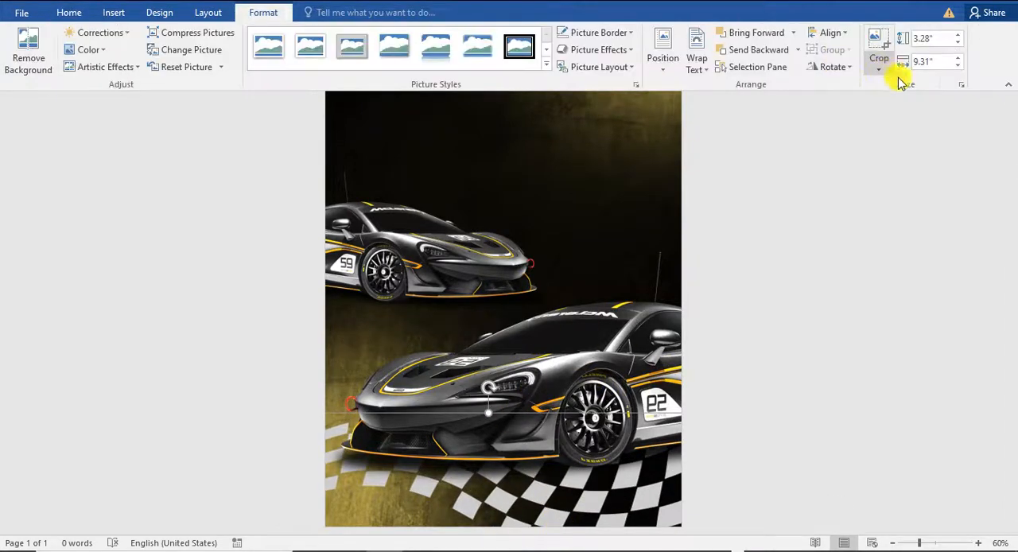
click(834, 67)
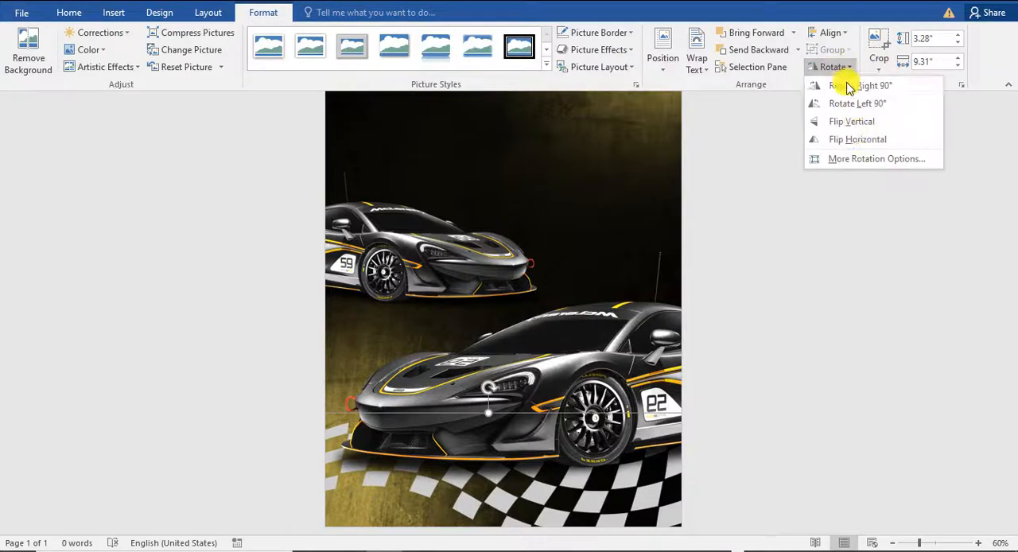
click(853, 140)
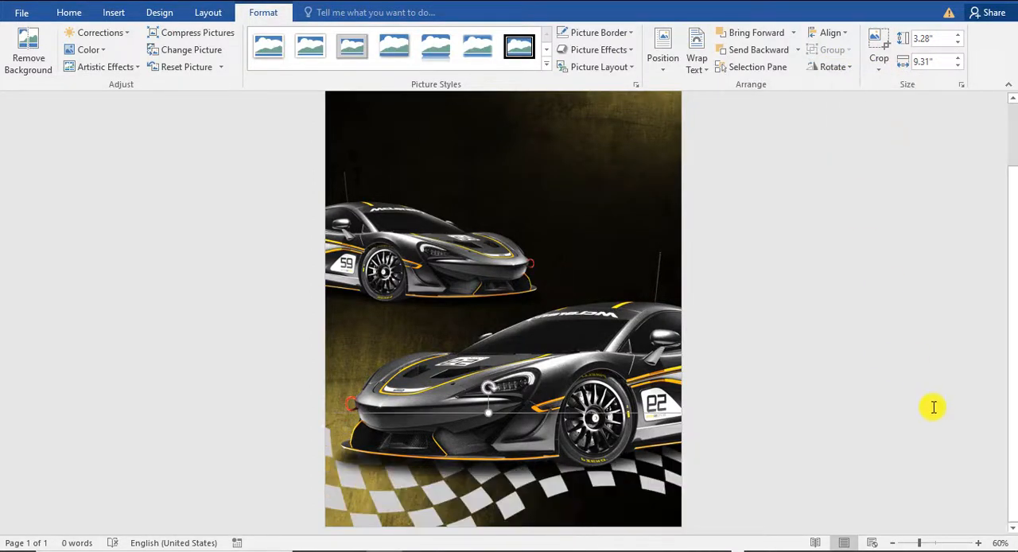
click(932, 406)
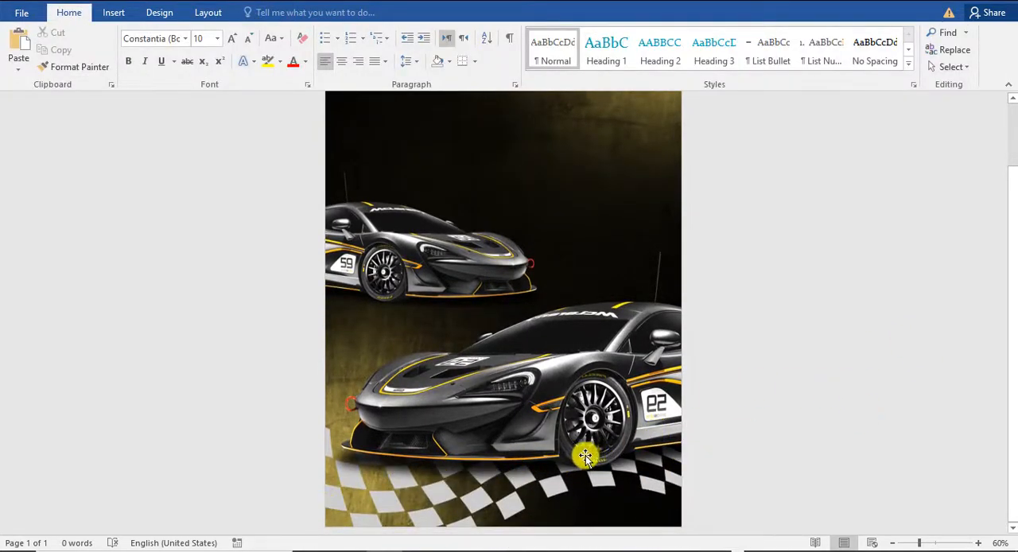
Step: Review the arrangement of both cars and the checkered flag over the whole page
click(836, 398)
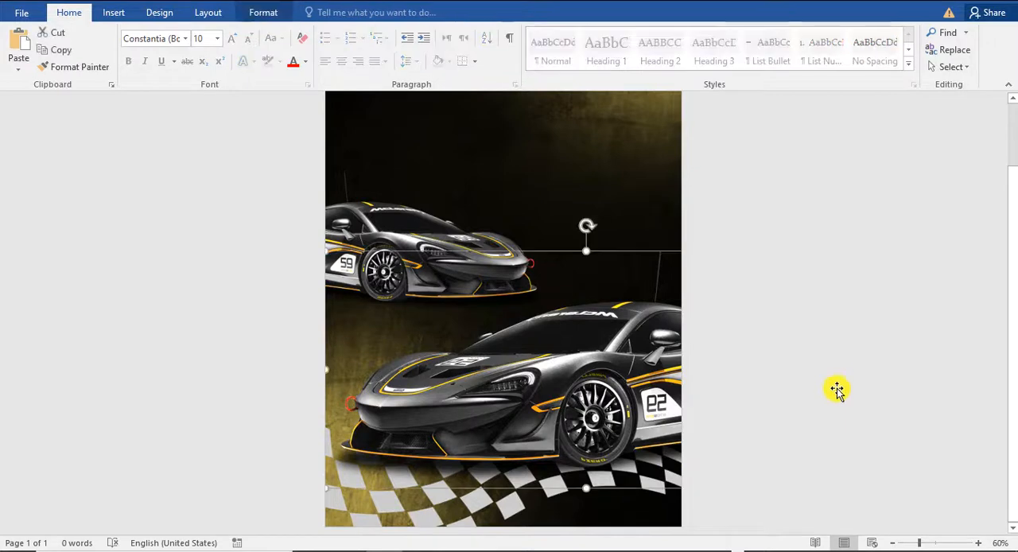
scroll(836, 390, up, 2)
click(814, 212)
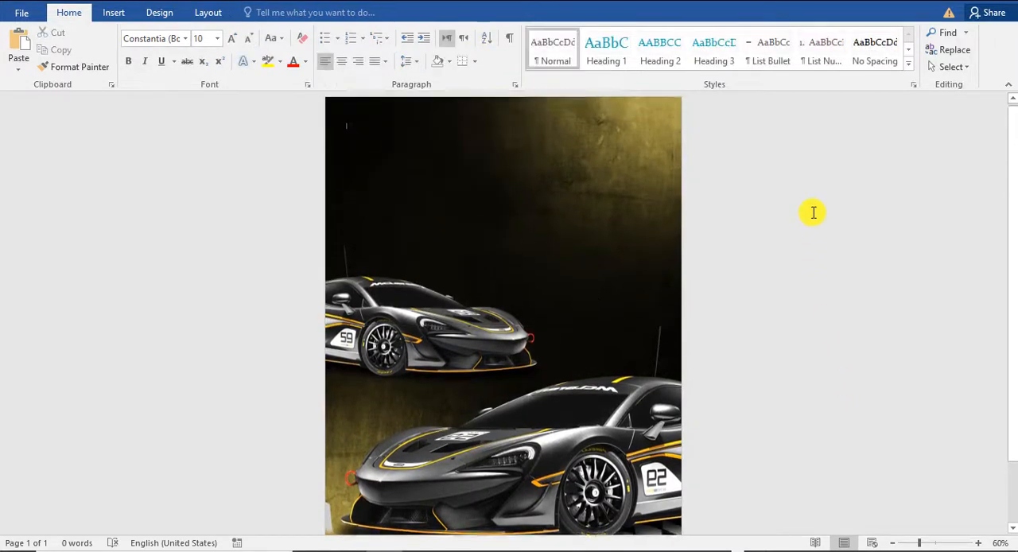
scroll(811, 211, down, 1)
scroll(797, 206, up, 1)
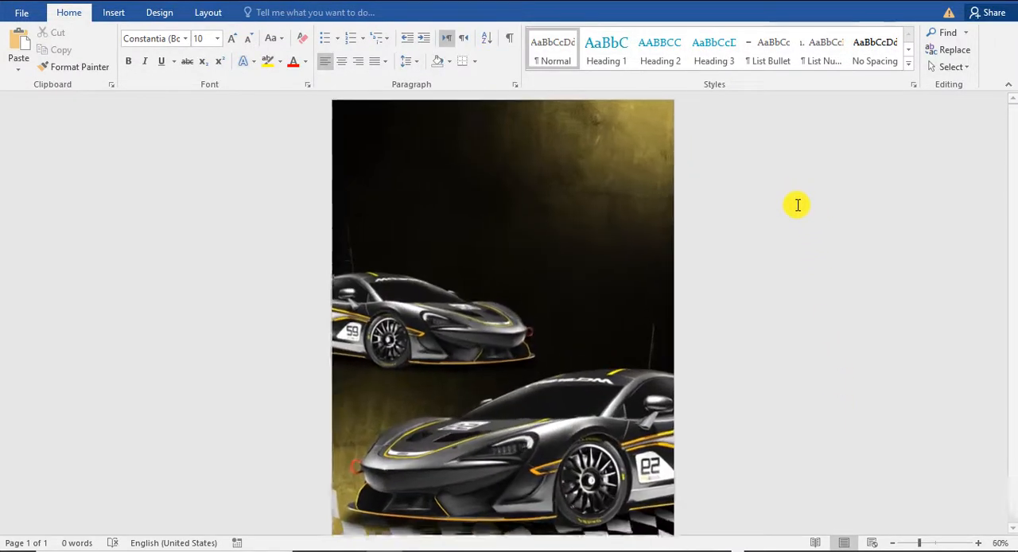
scroll(815, 270, up, 2)
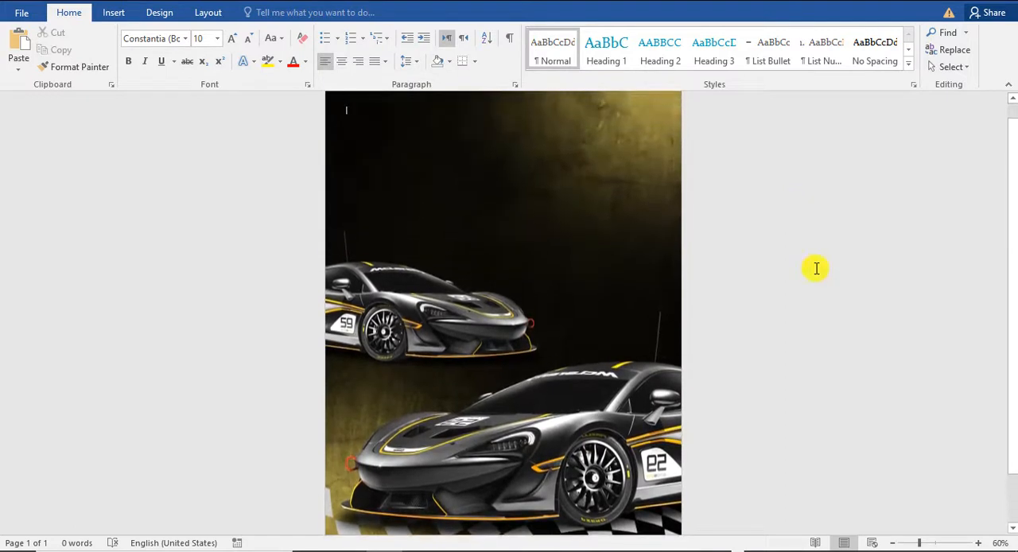
scroll(814, 268, down, 2)
scroll(815, 270, up, 3)
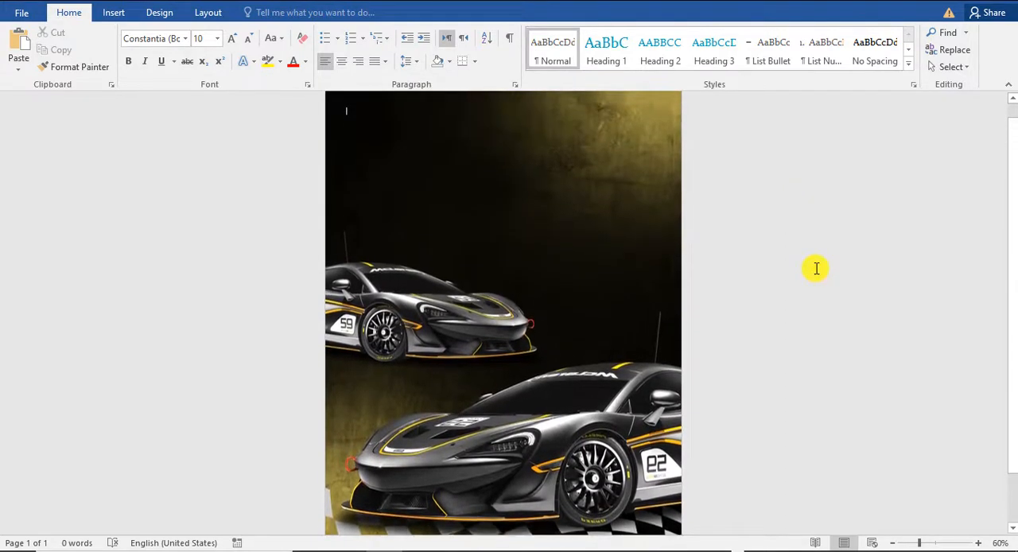
Step: Apply the Temperature: 7200 K color tone to the large car
click(451, 325)
click(449, 340)
drag(449, 341, 447, 326)
scroll(826, 332, down, 2)
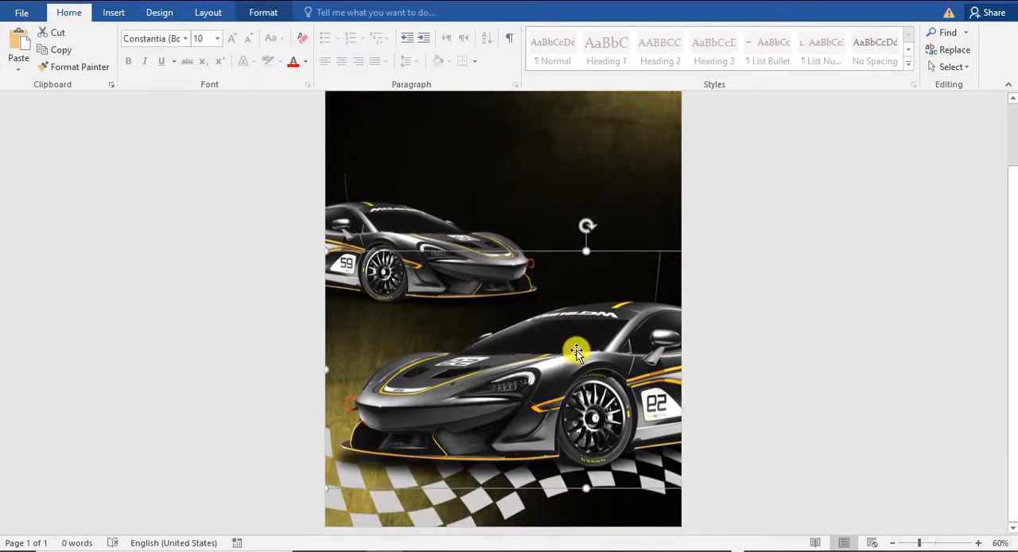
click(259, 14)
click(89, 51)
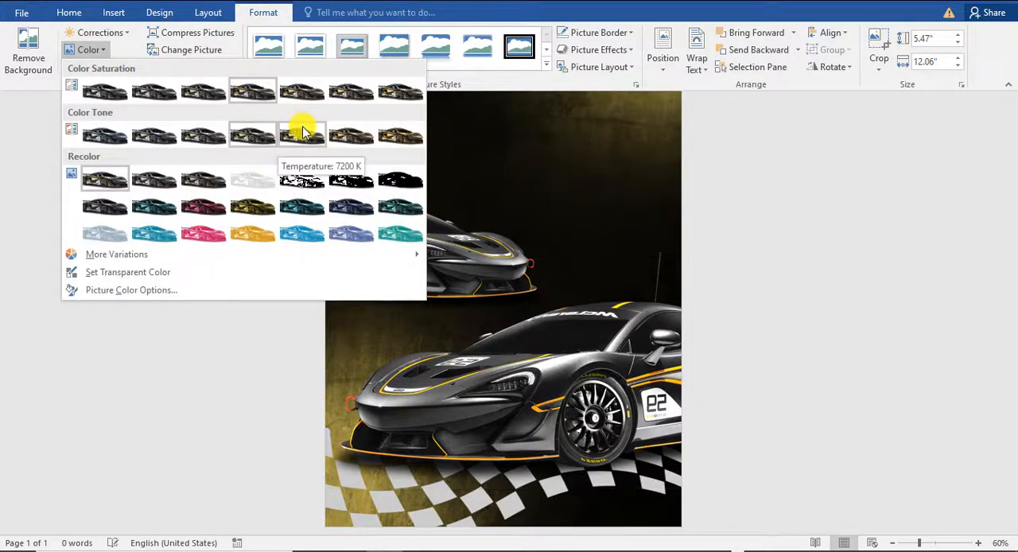
click(343, 134)
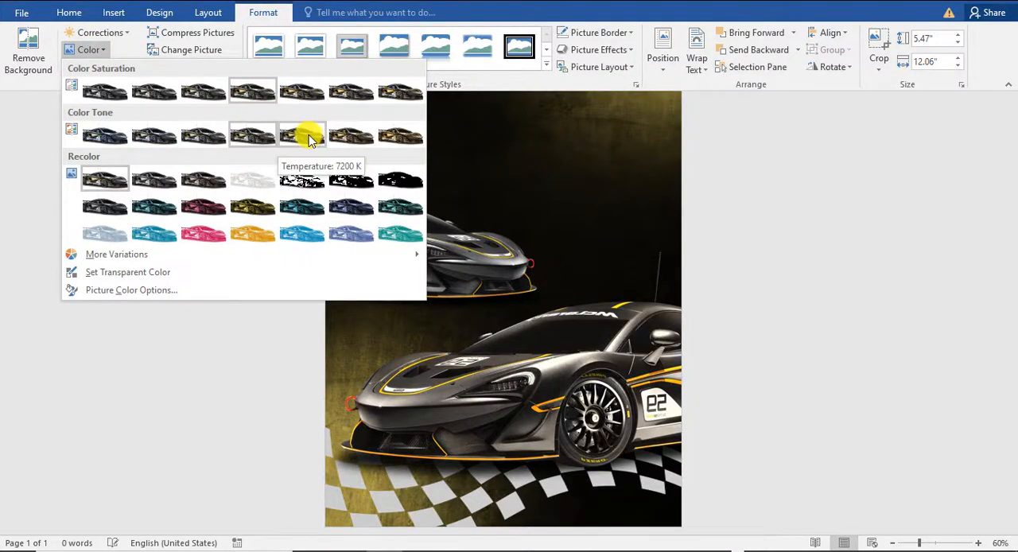
click(310, 140)
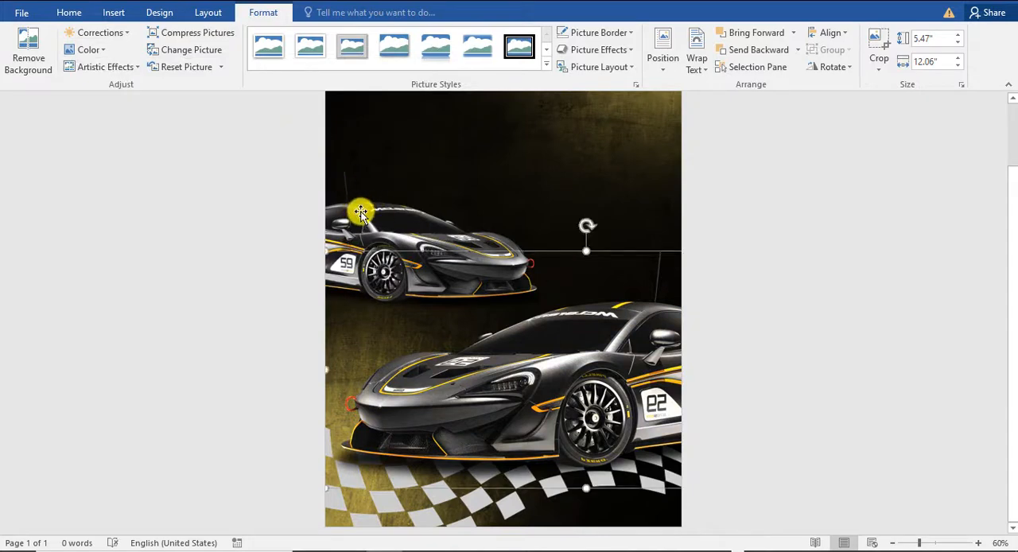
Step: Apply the color saturation preset one level above 100% to the small car and check it against the whole page
click(360, 212)
click(88, 49)
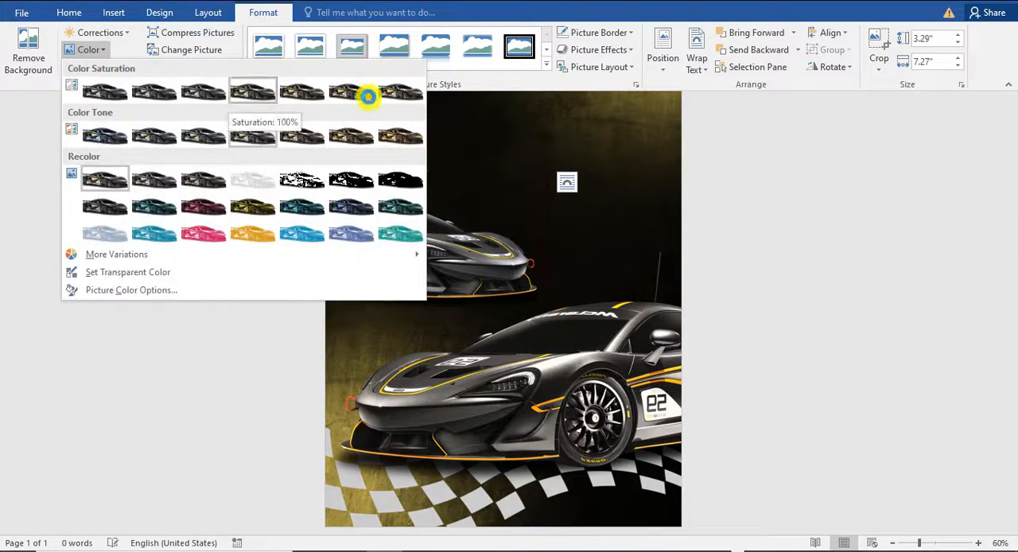
click(299, 95)
click(482, 277)
click(433, 228)
click(847, 334)
scroll(847, 334, down, 3)
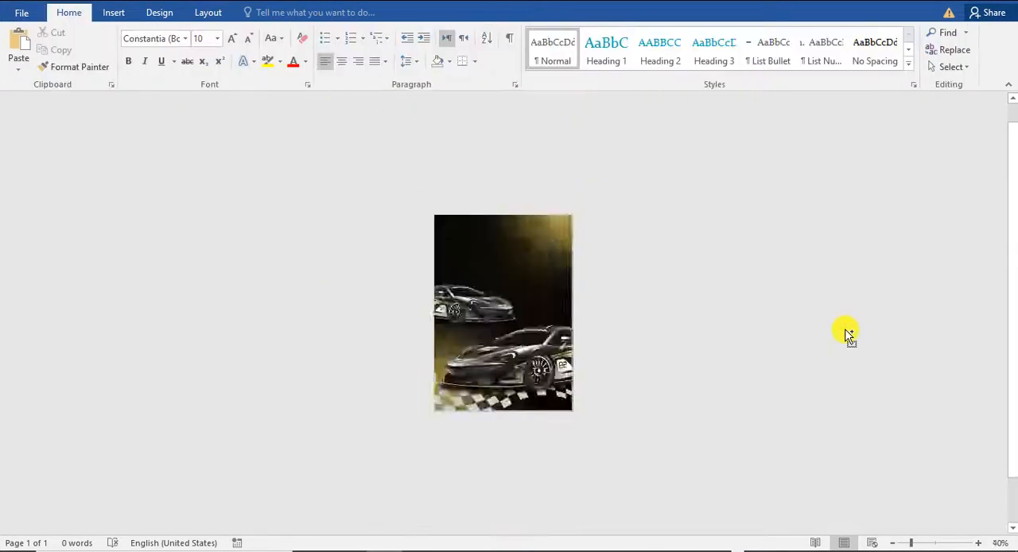
scroll(846, 334, up, 3)
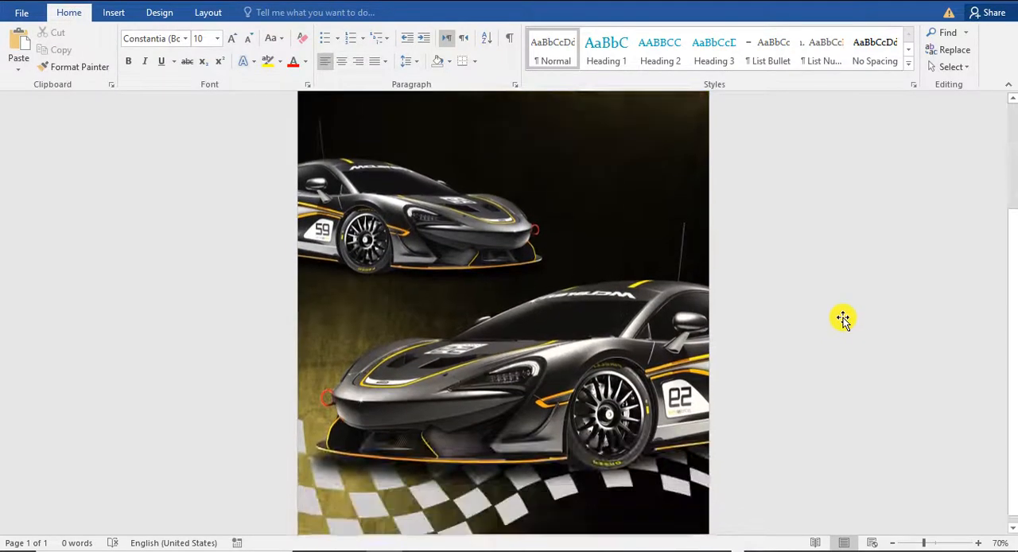
Step: Add a white WordArt title reading SPORTS near the top of the page and a matching CAR text below it
scroll(843, 319, up, 3)
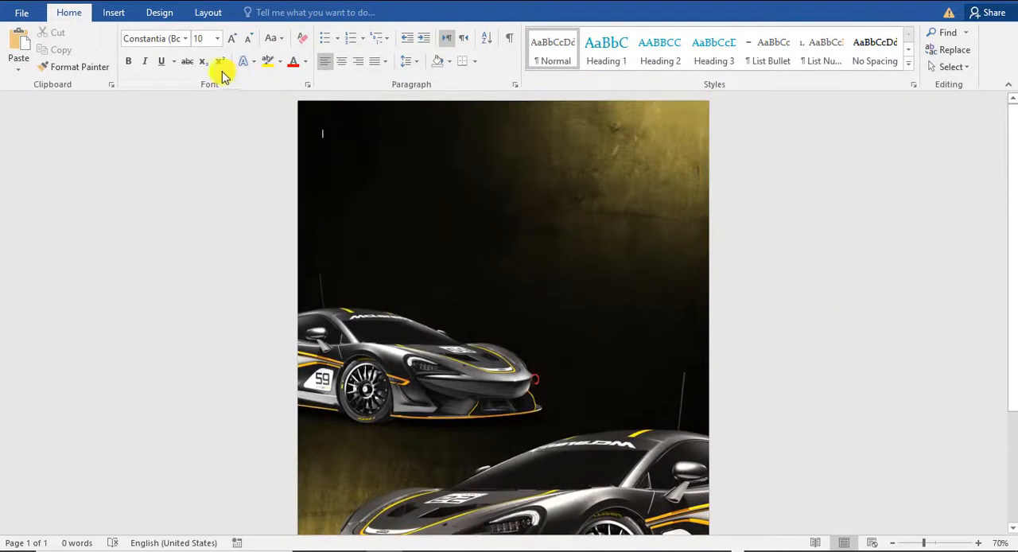
click(114, 13)
click(755, 49)
click(746, 81)
key(BackSpace)
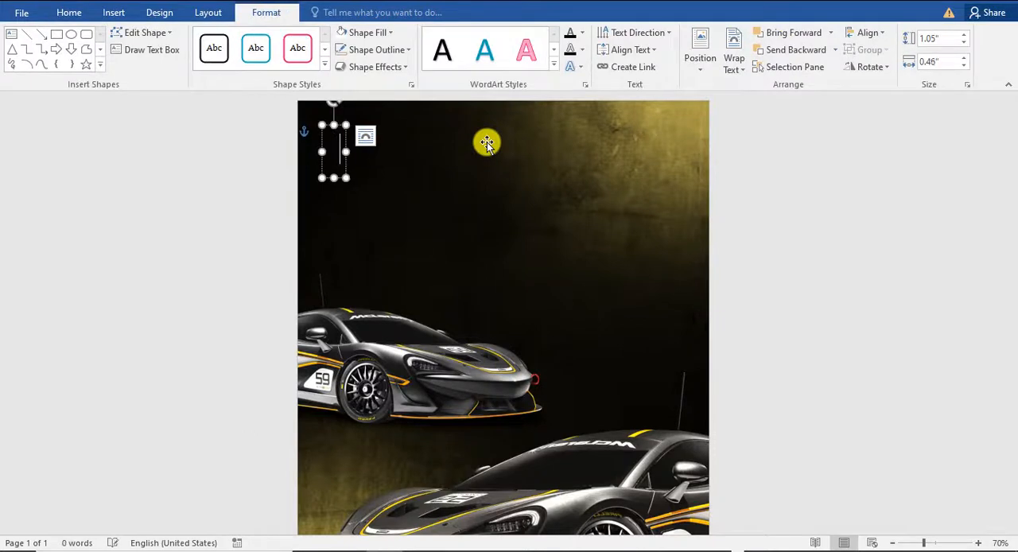
text(SPORTS)
drag(400, 125, 425, 192)
click(582, 32)
click(571, 84)
text(CAR)
drag(451, 155, 517, 212)
Step: Set the SPORTS text to Square721 BT at size 80 and position it above CAR
click(469, 147)
click(69, 13)
click(184, 38)
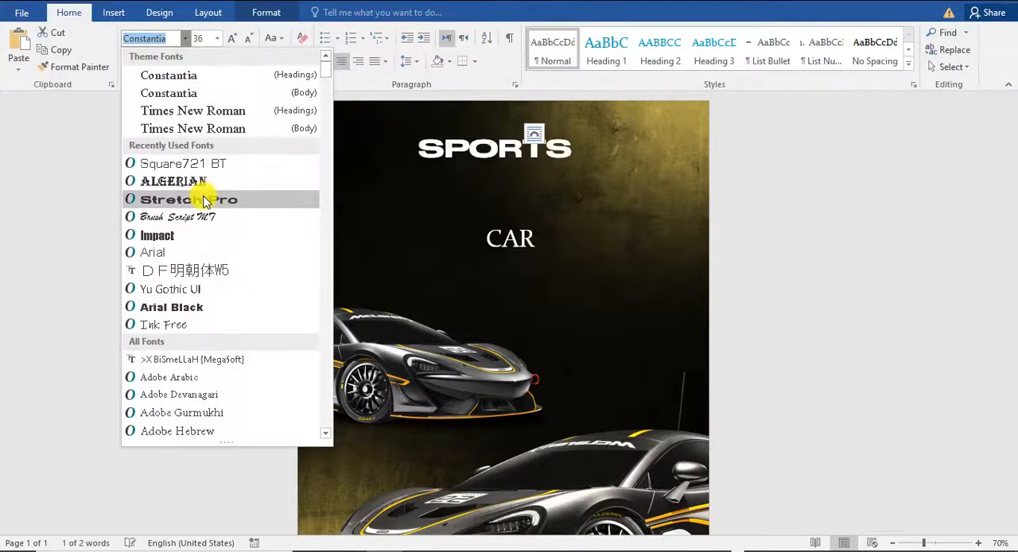
click(187, 164)
click(128, 63)
click(128, 63)
click(232, 39)
click(232, 38)
Step: Set the CAR text to size 110 in Brush Script MT and move it up close under SPORTS
click(233, 39)
drag(572, 122, 540, 119)
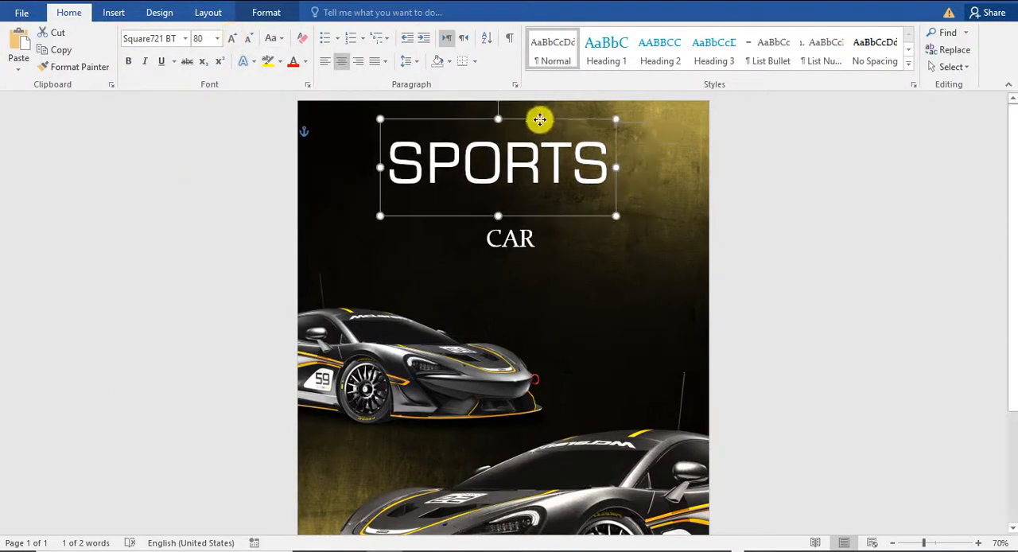
click(517, 204)
click(232, 38)
click(232, 38)
click(232, 39)
click(232, 38)
click(232, 38)
click(232, 38)
click(185, 38)
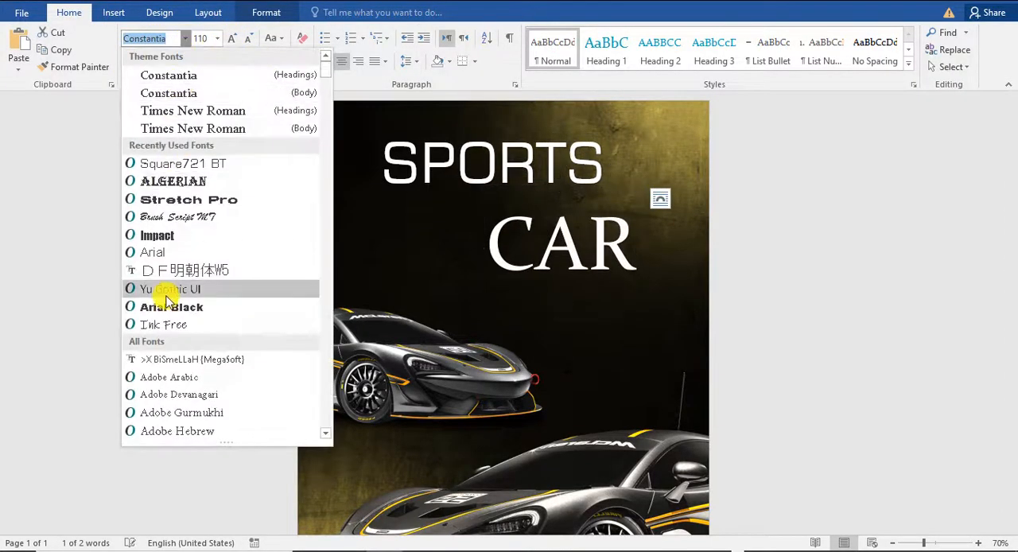
click(190, 216)
drag(609, 175, 602, 167)
click(683, 245)
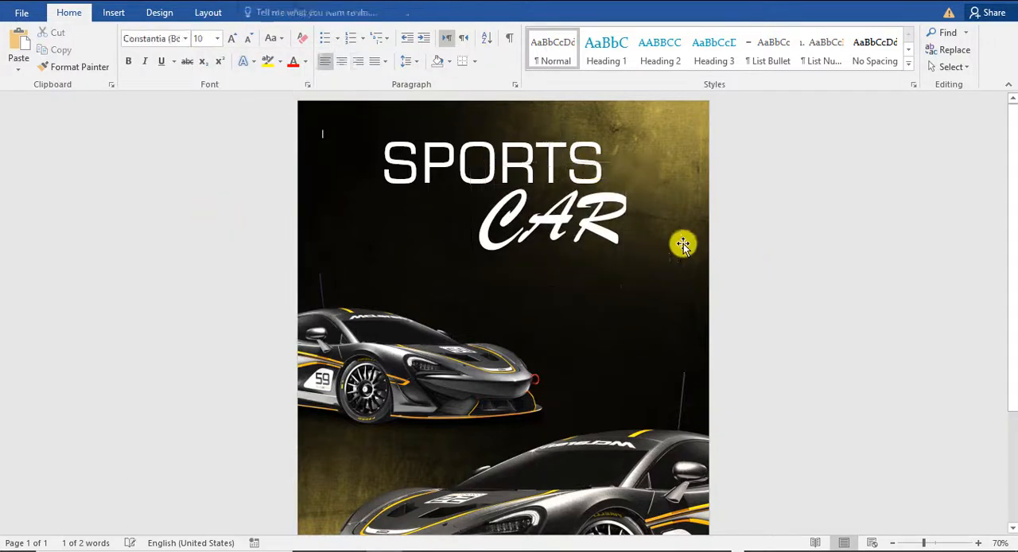
Step: Fill the CAR text with standard orange and shift it slightly to the right
click(647, 227)
click(267, 12)
click(581, 32)
click(592, 166)
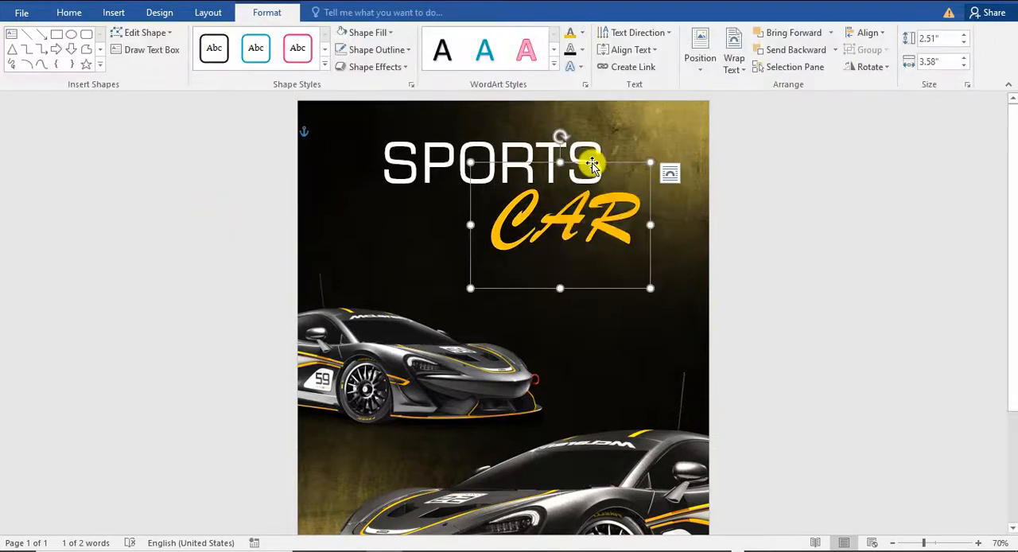
Step: Shift the SPORTS text slightly to the left, reapply its white fill and deselect it
click(593, 165)
click(581, 32)
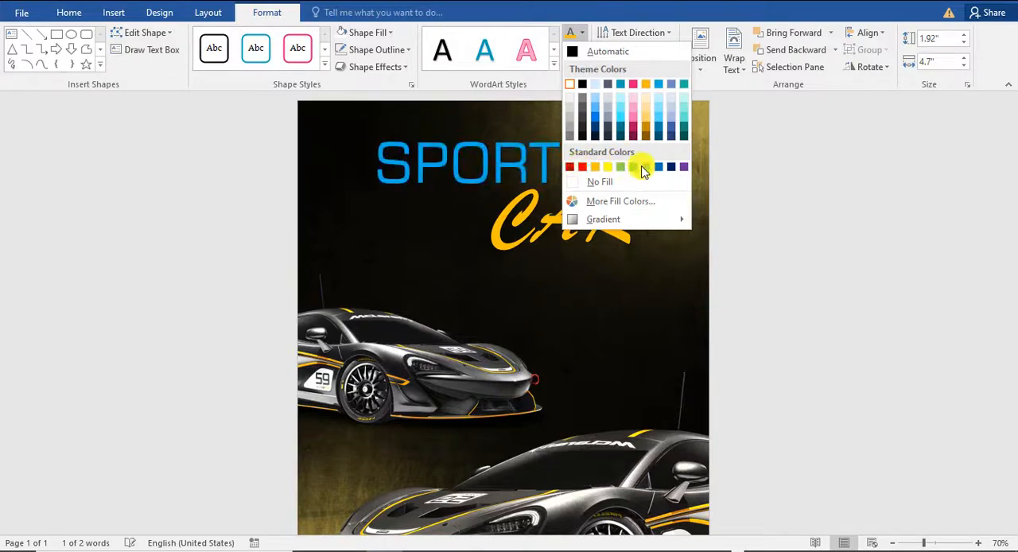
click(569, 84)
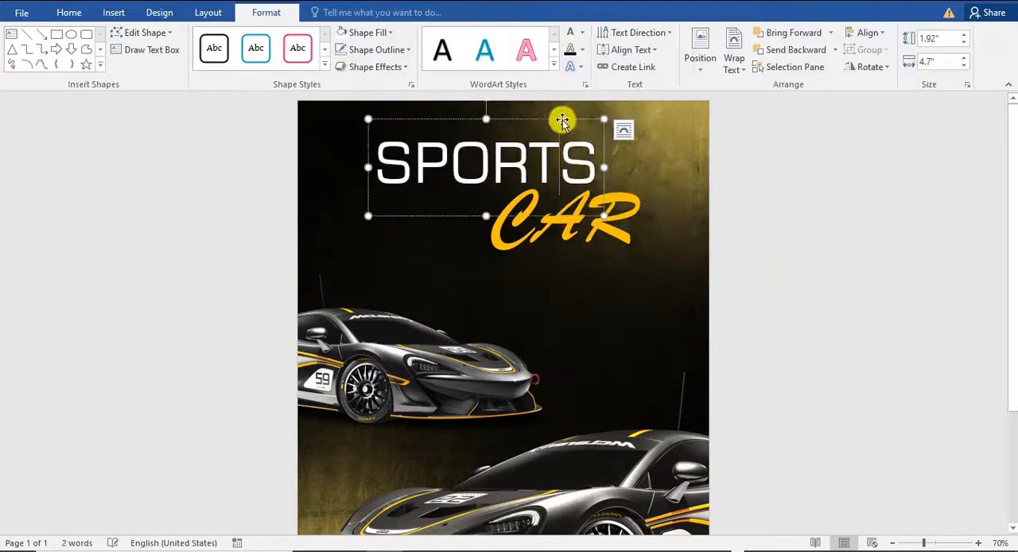
click(596, 159)
click(828, 271)
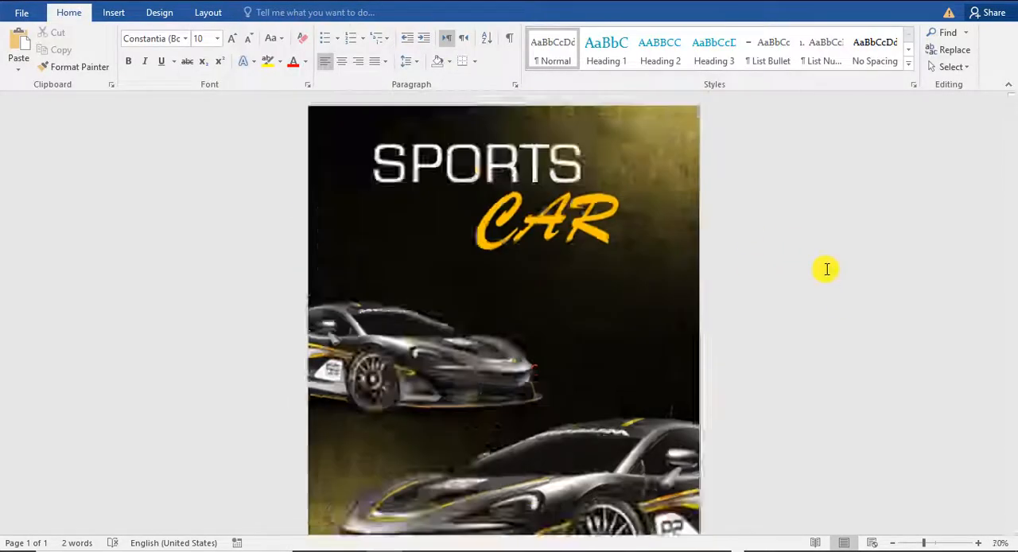
ctrl+scroll(827, 269, down, 1)
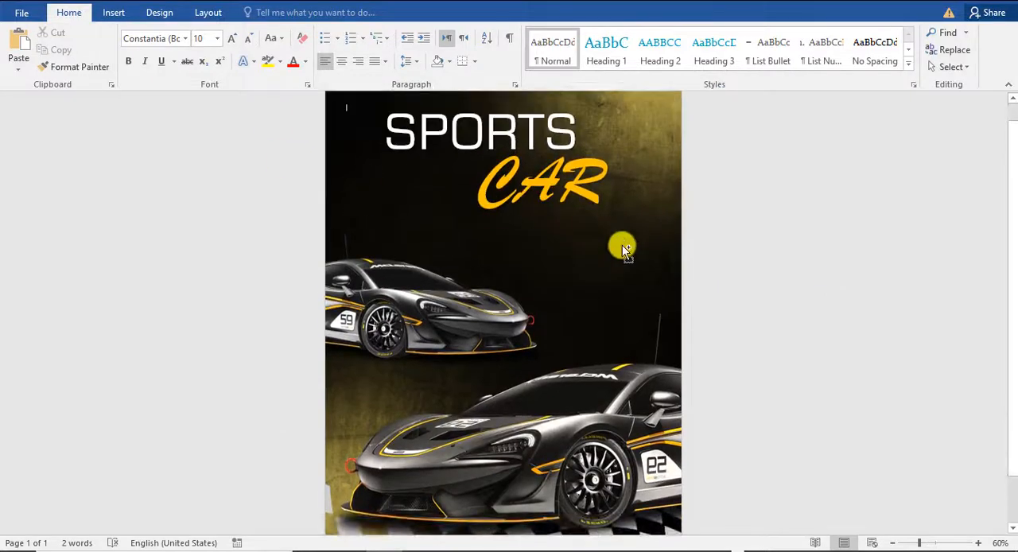
ctrl+scroll(622, 245, up, 4)
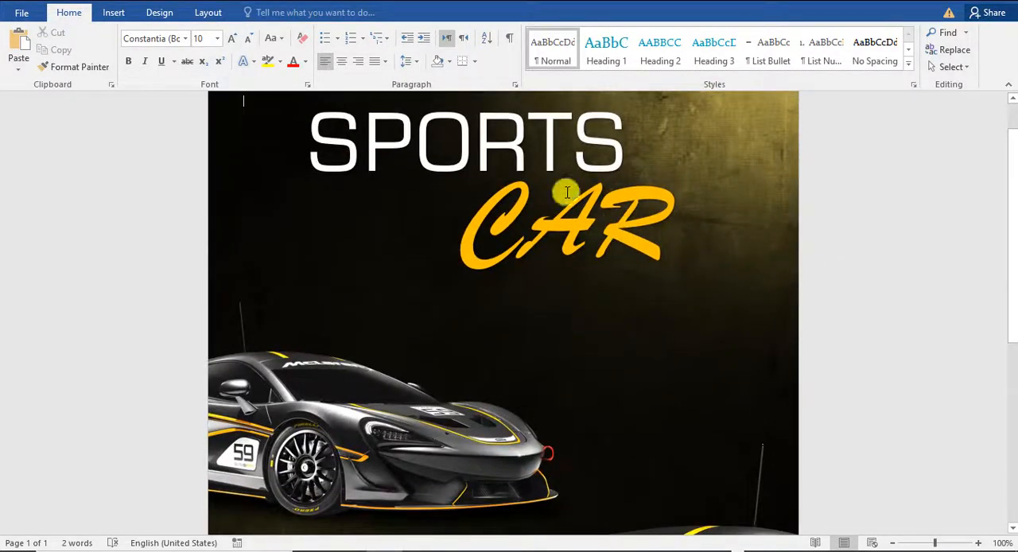
scroll(593, 205, up, 1)
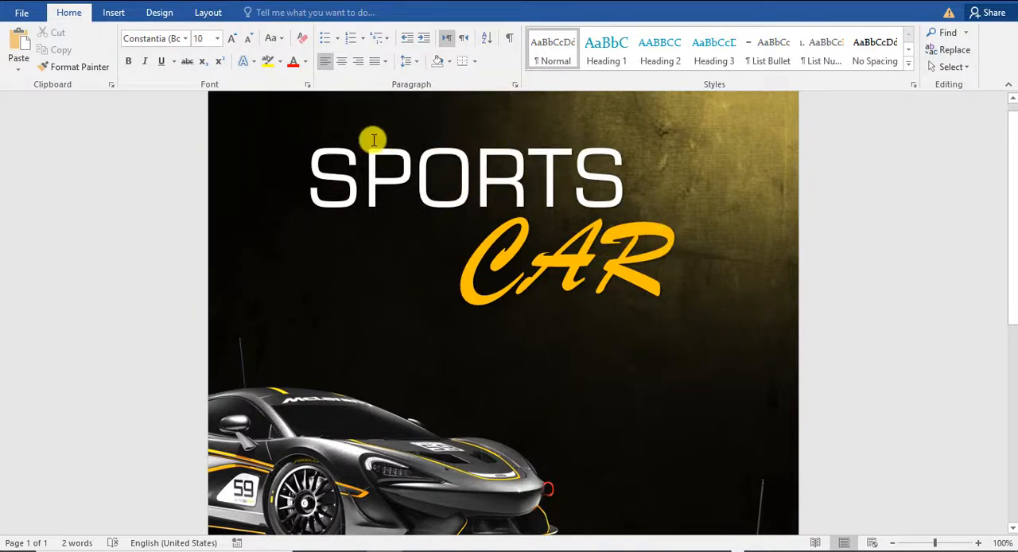
click(186, 38)
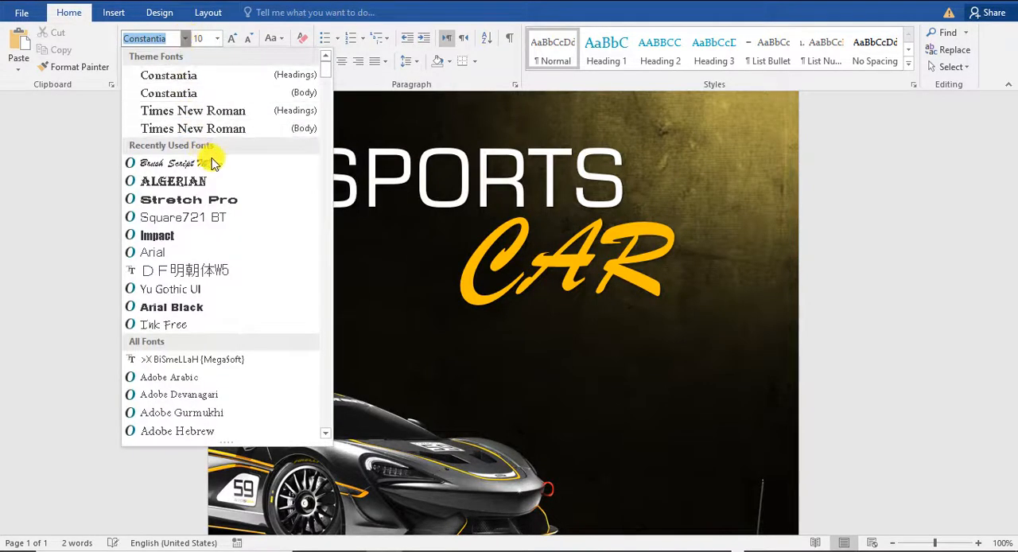
click(849, 257)
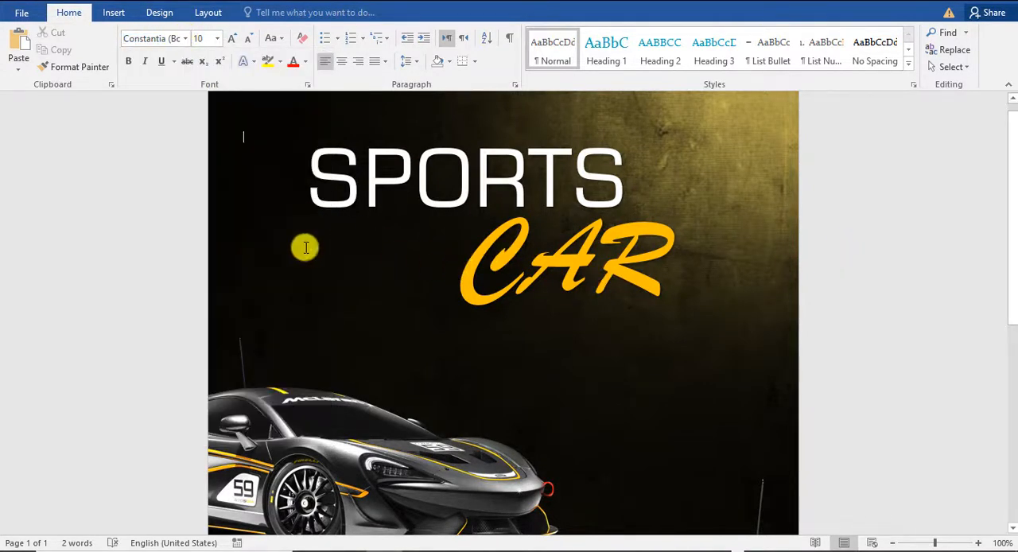
Step: Draw a tapered freeform streak about 1.6" wide and 0.22" high, widening toward the C of CAR
click(113, 12)
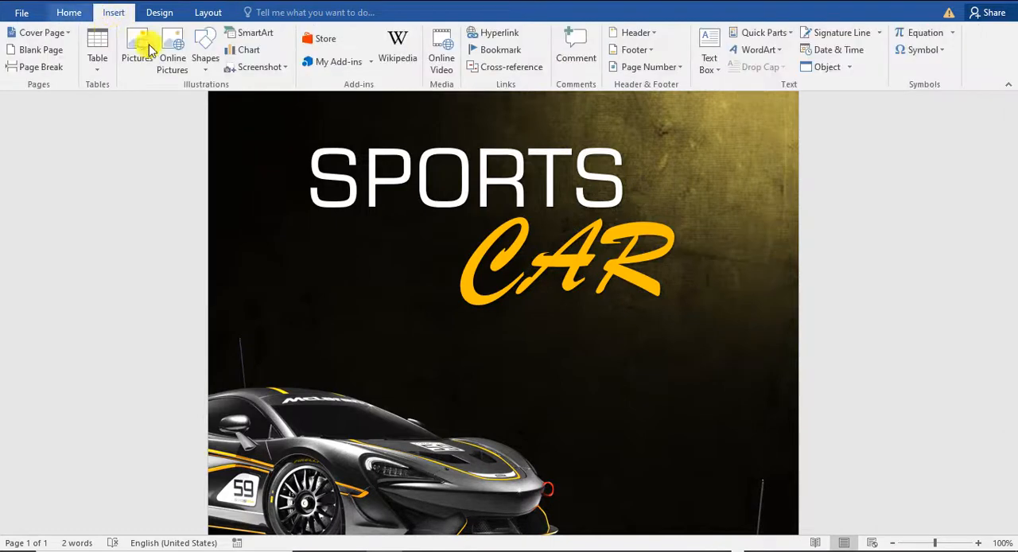
click(208, 67)
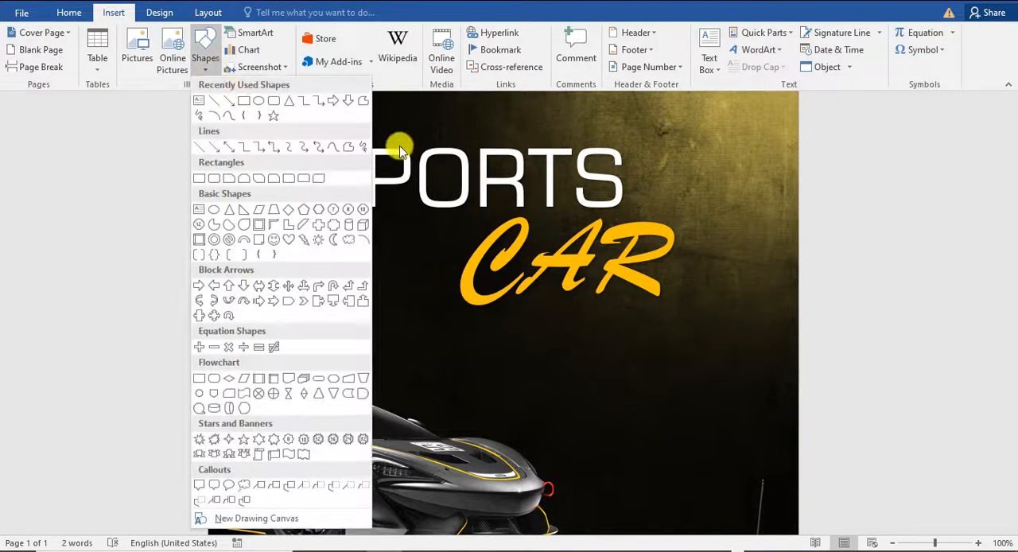
click(361, 107)
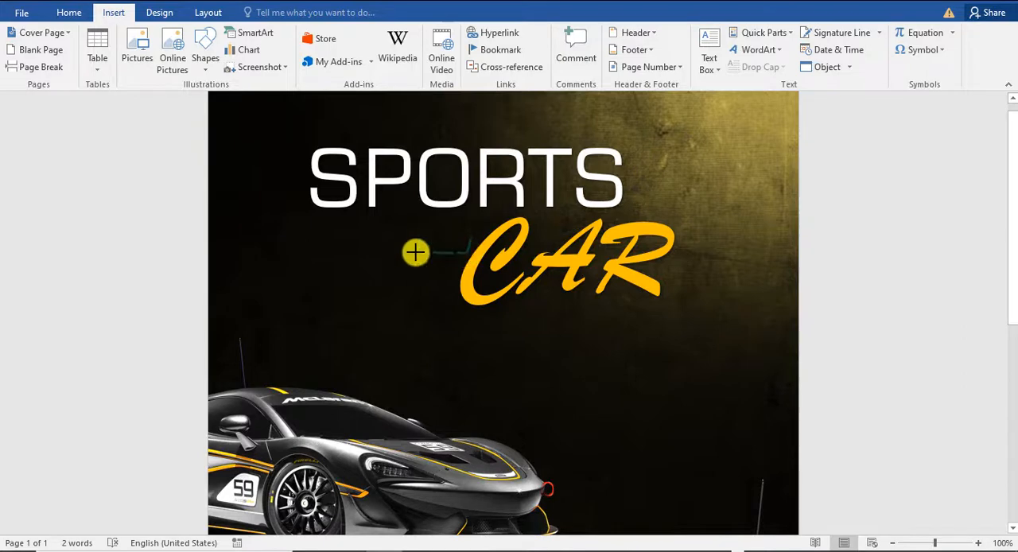
drag(355, 242, 471, 240)
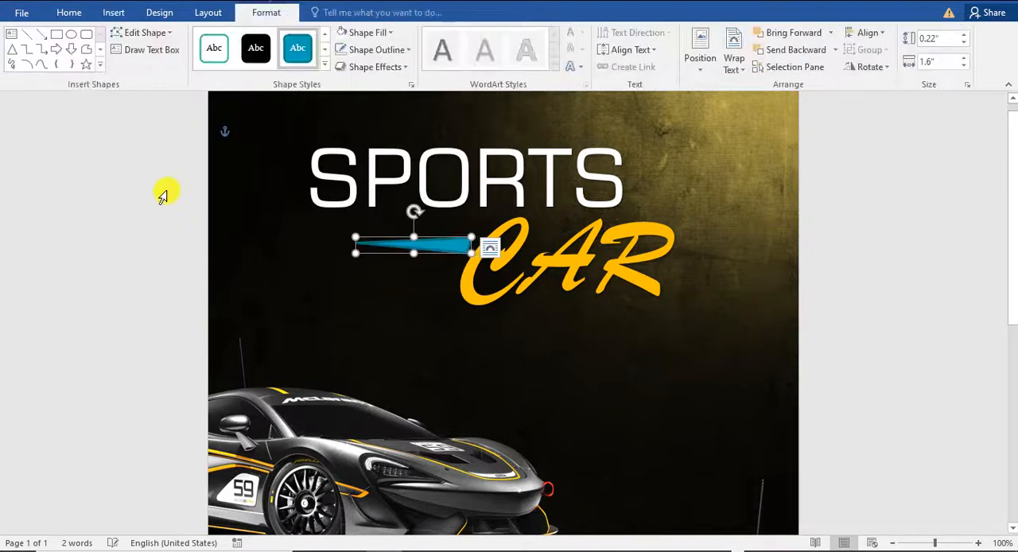
Step: Fill the tapered streak with white and remove its outline
click(355, 34)
click(374, 50)
click(374, 49)
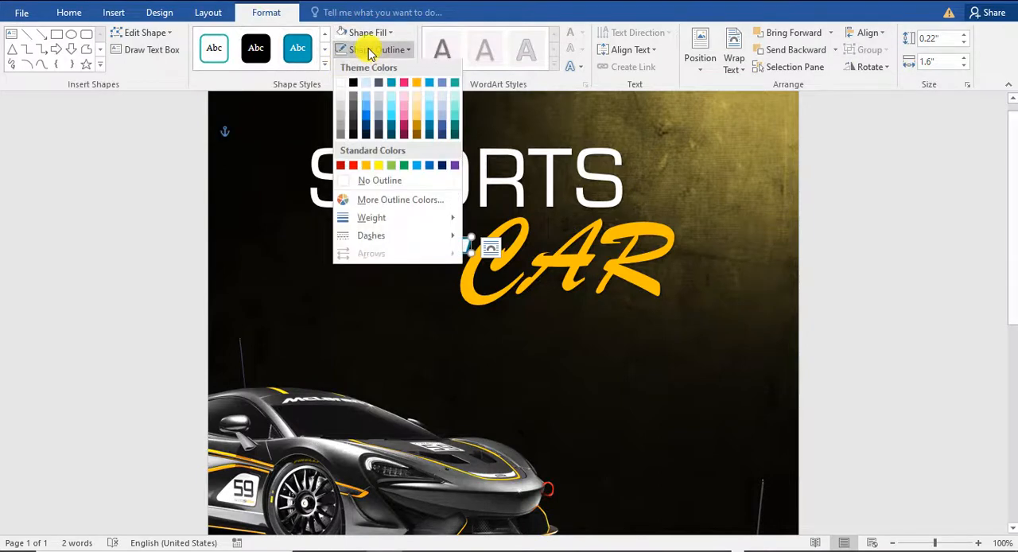
click(395, 183)
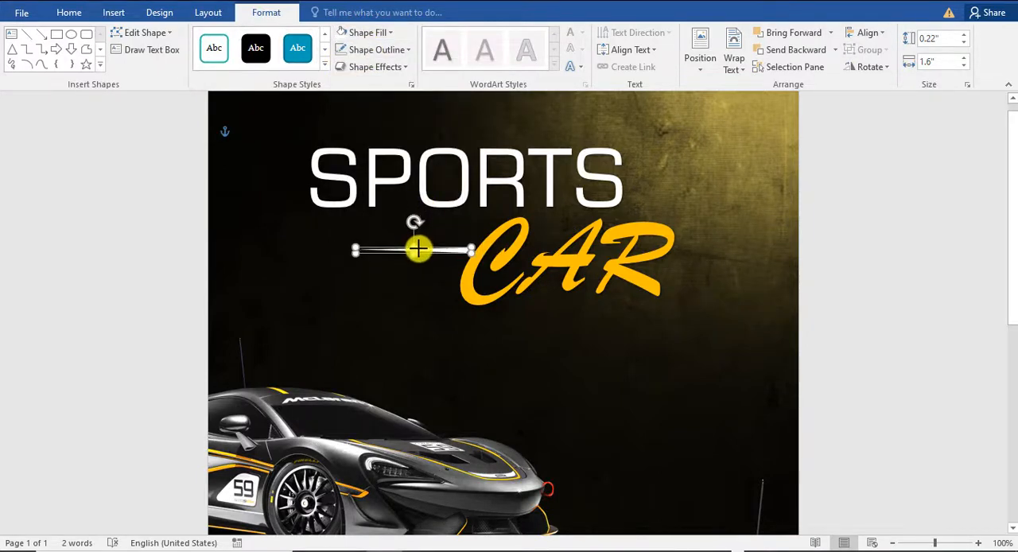
Step: Flatten the streak to about 0.05" high, place its wide end at the C of CAR and send it behind the letter
drag(418, 249, 418, 251)
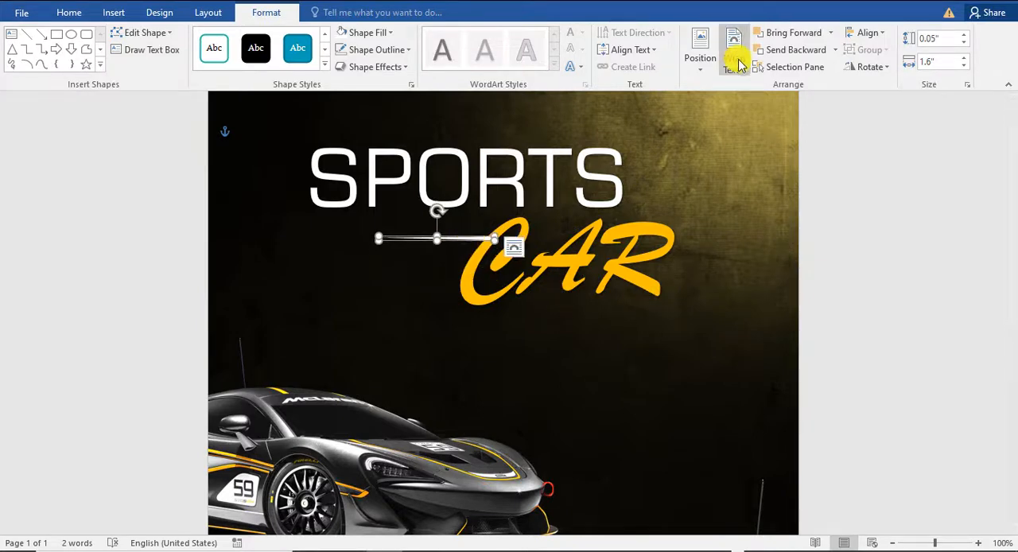
click(782, 52)
click(868, 295)
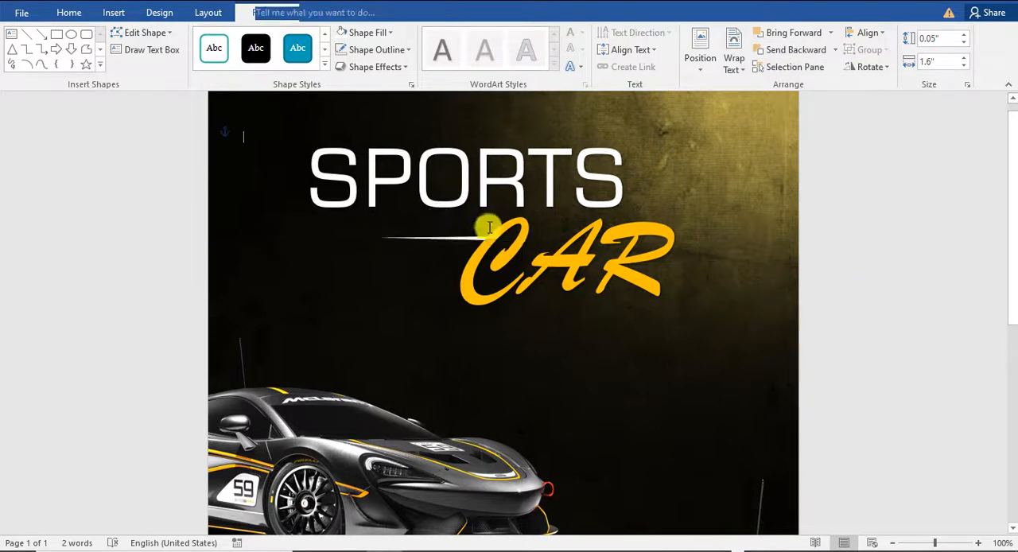
Step: Add two progressively shorter copies of the streak below the first one, the lowest about 1.23" wide
click(472, 239)
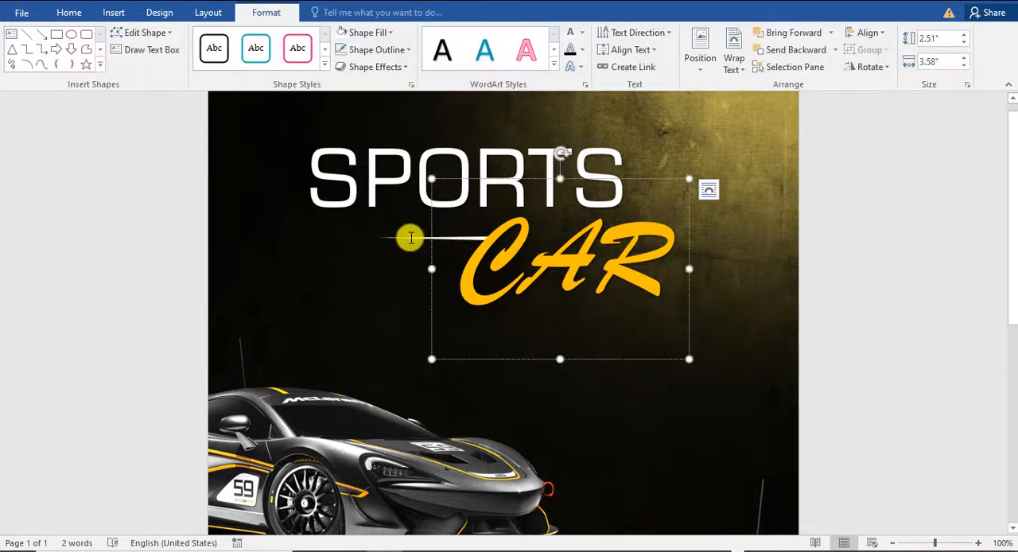
click(415, 237)
click(437, 236)
ctrl+drag(470, 239, 466, 249)
click(401, 249)
drag(373, 247, 414, 260)
click(453, 298)
click(424, 257)
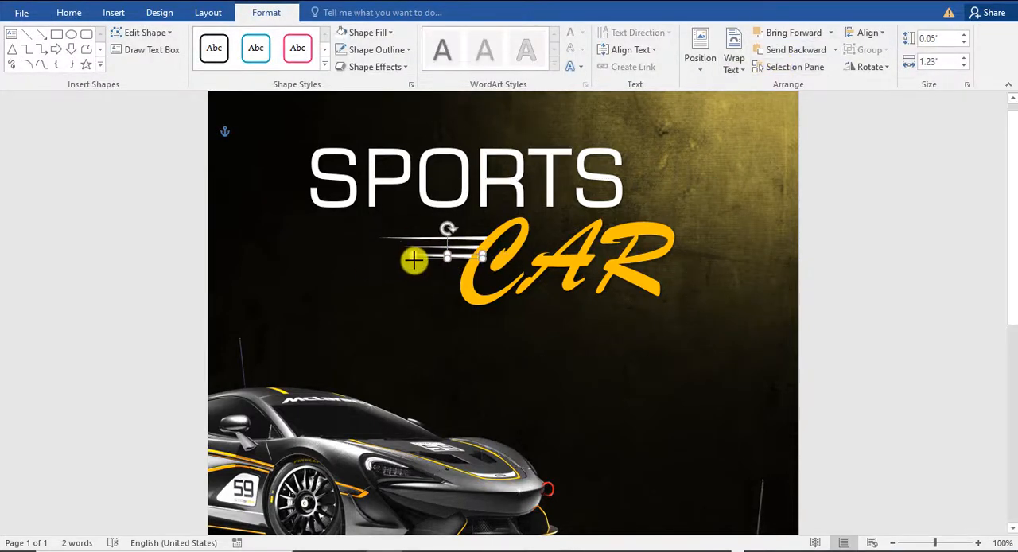
click(864, 298)
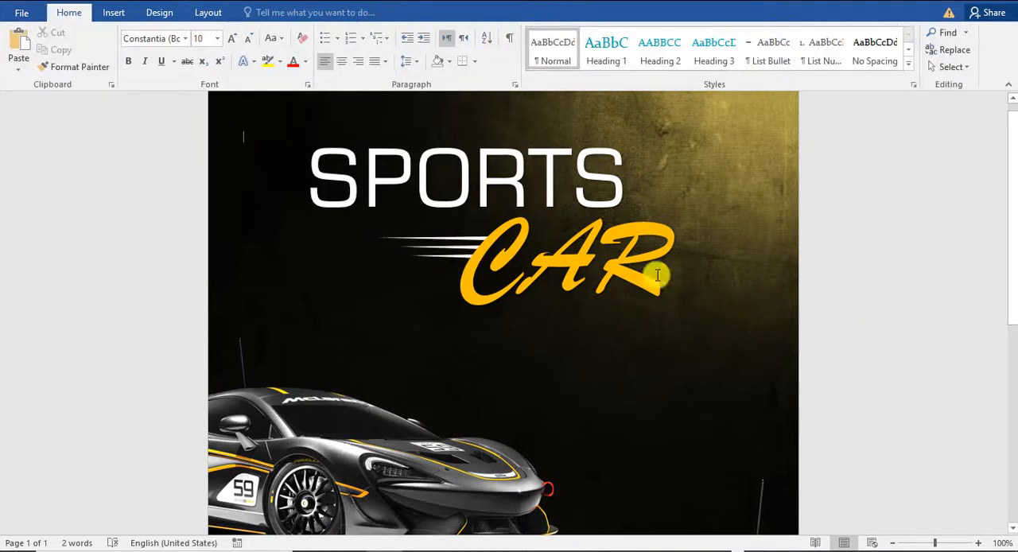
Step: Select all three white streaks beside the C of CAR and group them
click(470, 238)
click(427, 257)
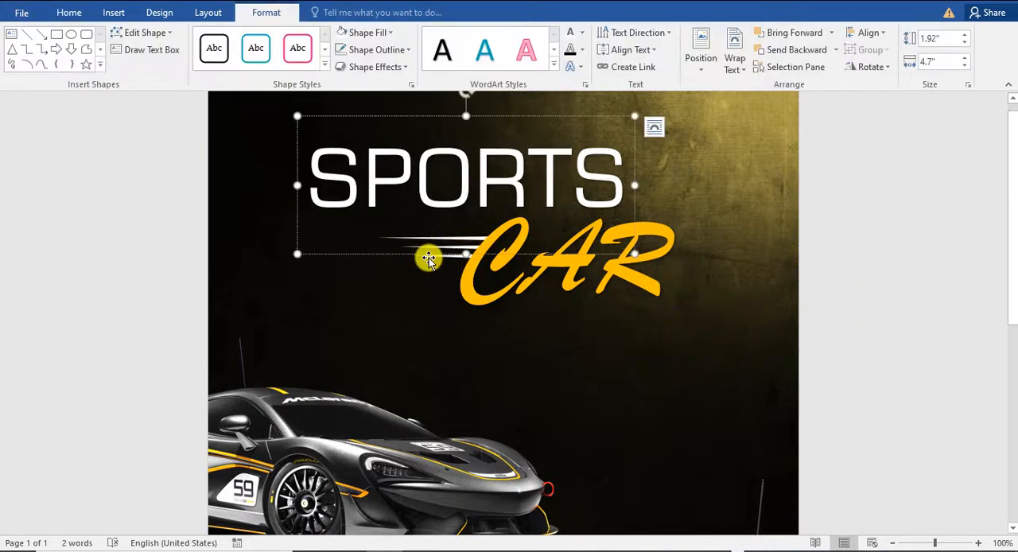
click(432, 259)
click(427, 254)
ctrl+click(425, 247)
click(421, 254)
click(421, 257)
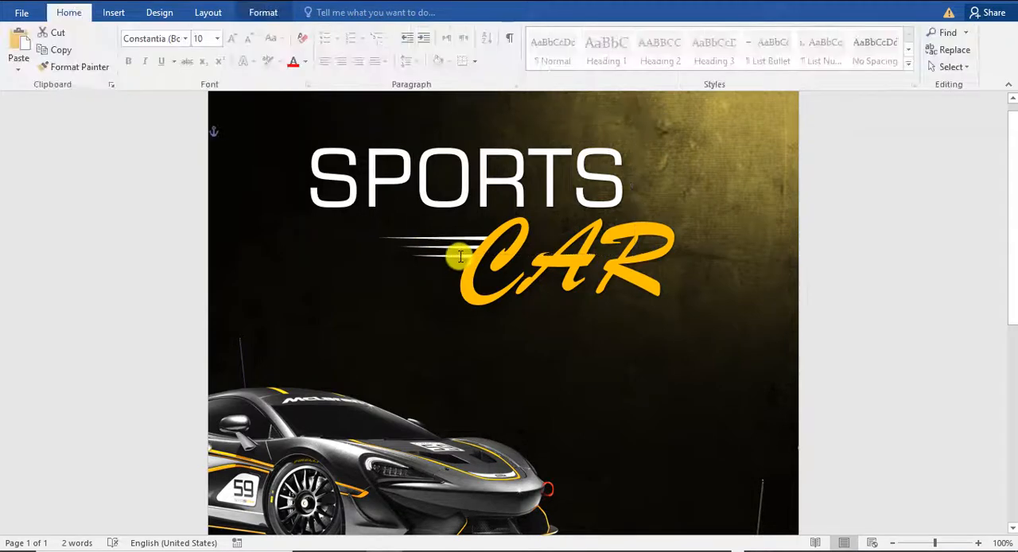
click(461, 254)
click(425, 255)
ctrl+click(423, 247)
ctrl+click(419, 239)
right_click(421, 242)
click(586, 325)
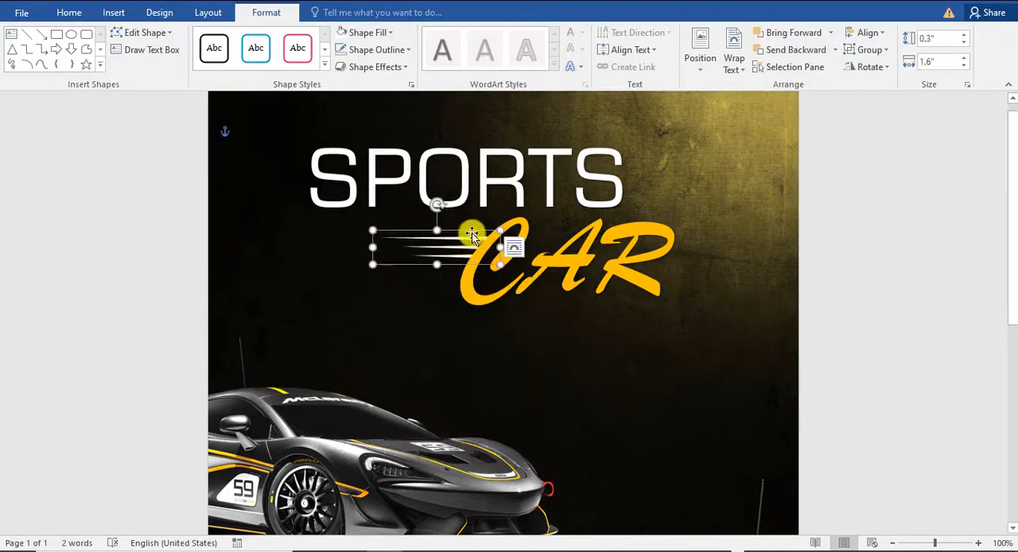
Step: Copy the grouped streaks to the upper left of the S in SPORTS and deselect them
drag(470, 234, 323, 163)
drag(305, 179, 308, 177)
click(559, 346)
Step: Fine-tune the copied streak group so its wide ends meet the curve of the S in SPORTS
ctrl+scroll(559, 345, up, 7)
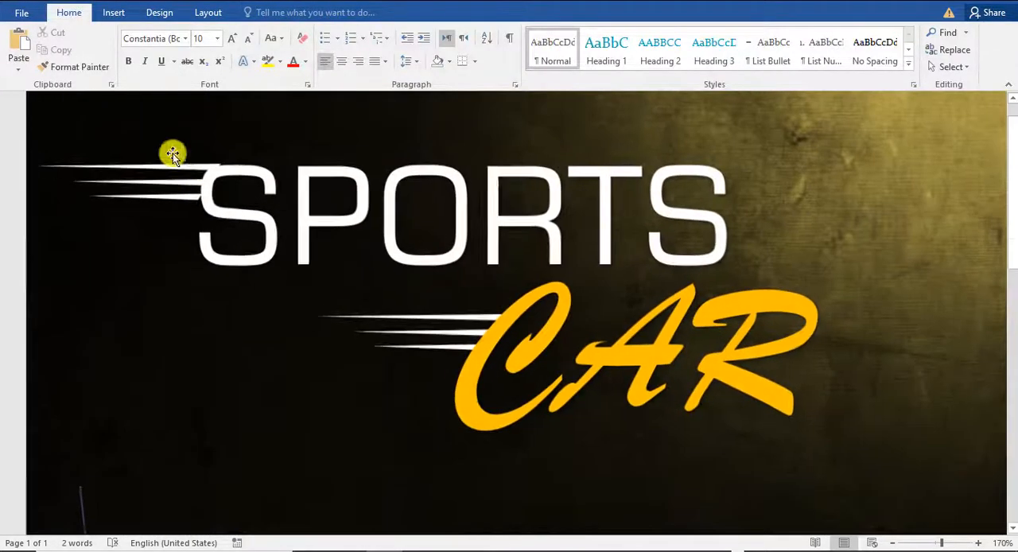
click(170, 165)
drag(170, 165, 193, 164)
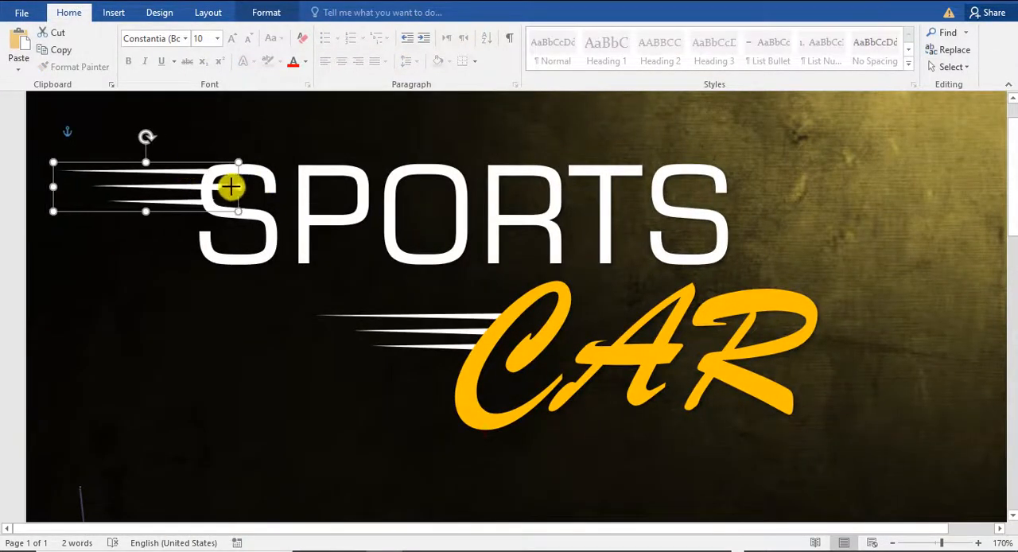
click(268, 329)
drag(163, 204, 192, 203)
click(294, 301)
click(968, 326)
ctrl+scroll(946, 320, down, 6)
scroll(882, 334, down, 7)
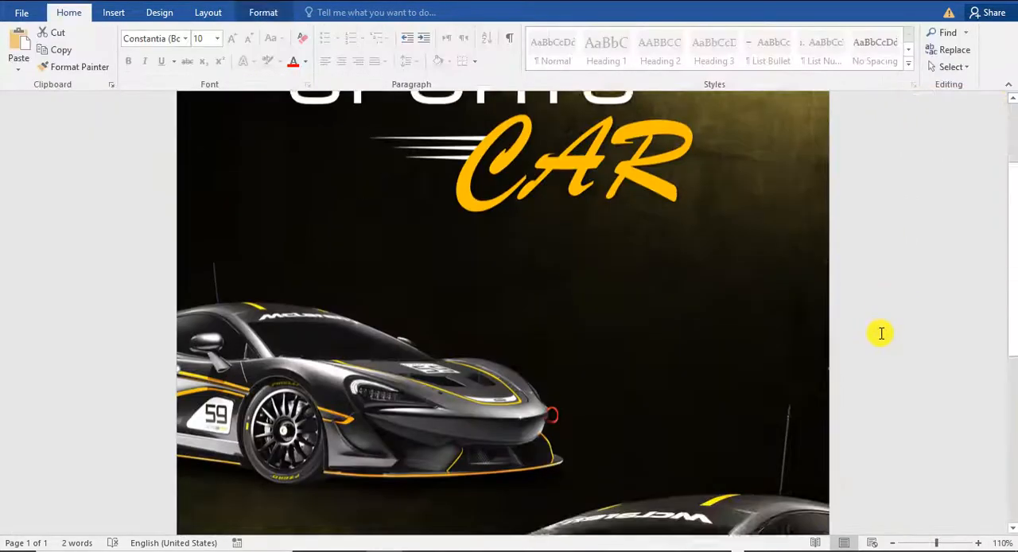
Step: Review the poster's title, speed streaks, both cars and checkered flag, close up and as a whole page
scroll(880, 333, up, 7)
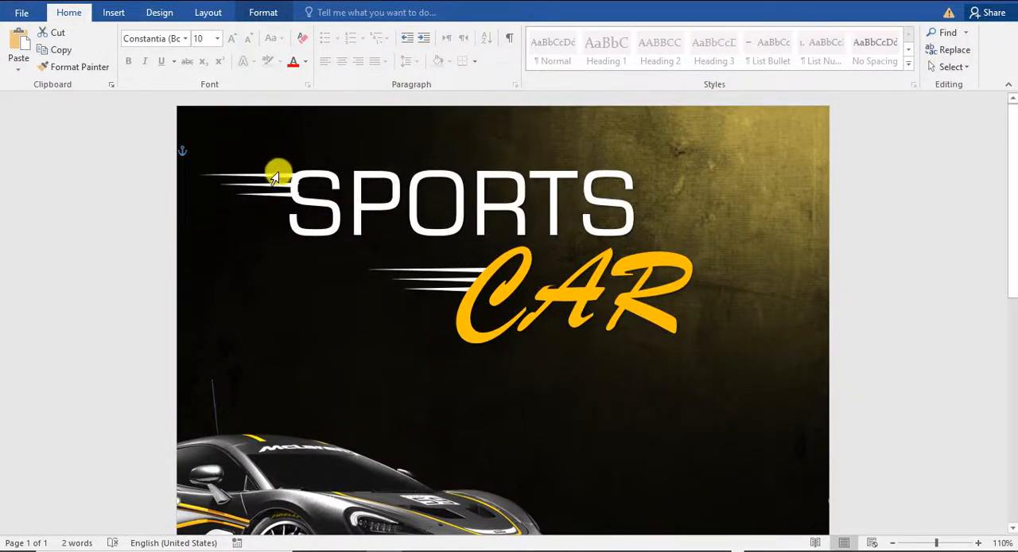
scroll(609, 289, down, 3)
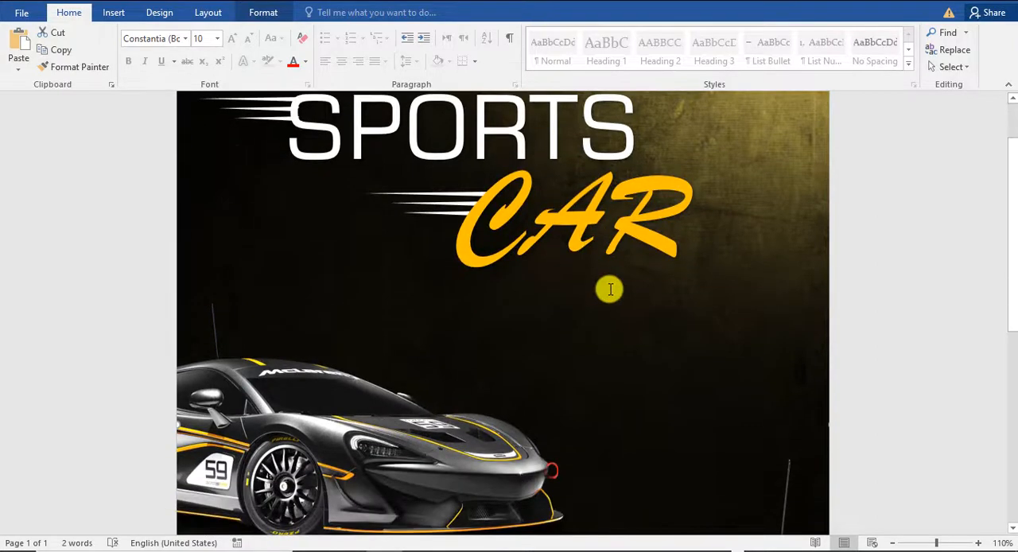
scroll(609, 288, up, 3)
scroll(608, 289, down, 7)
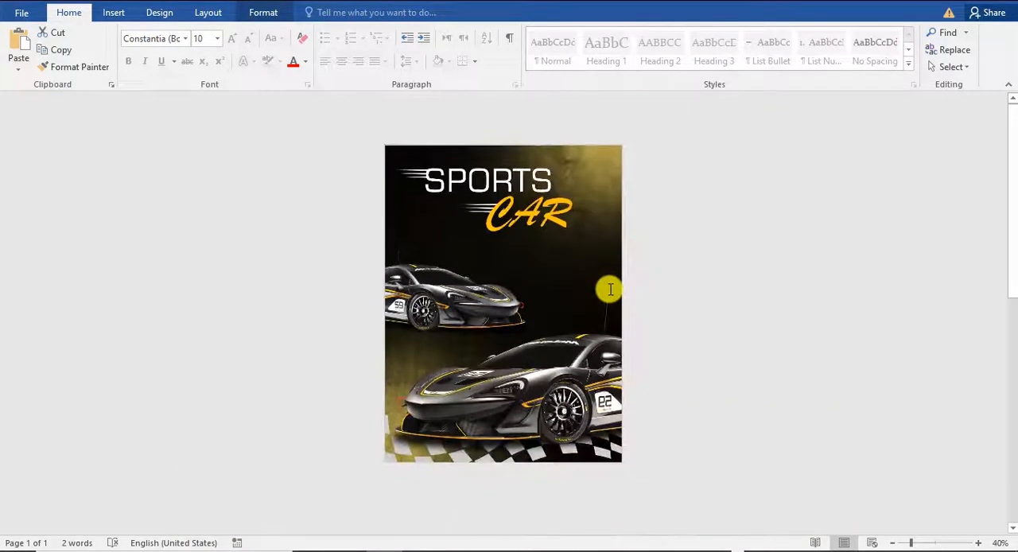
scroll(609, 291, up, 5)
scroll(658, 258, down, 5)
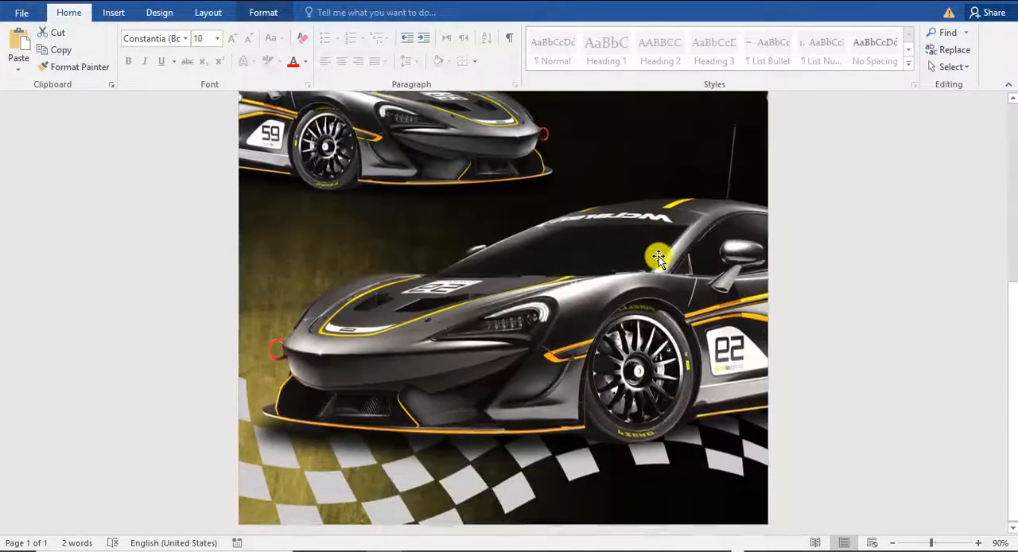
click(656, 279)
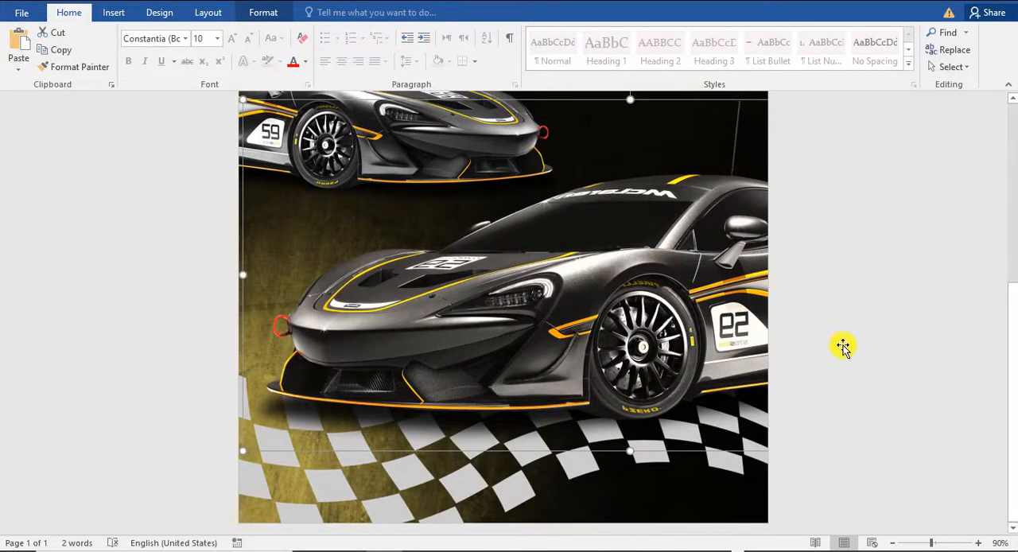
scroll(912, 199, up, 3)
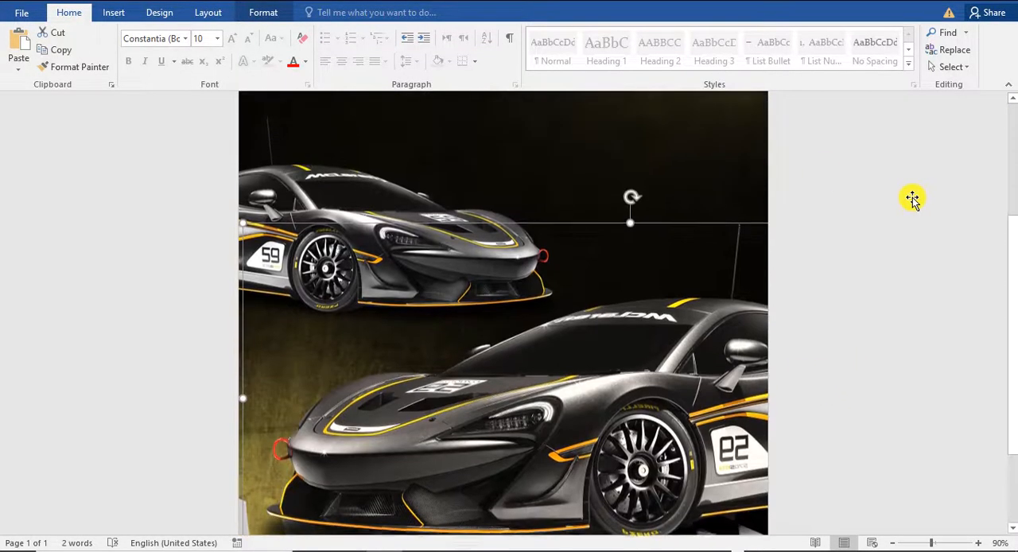
click(946, 217)
ctrl+scroll(791, 201, down, 7)
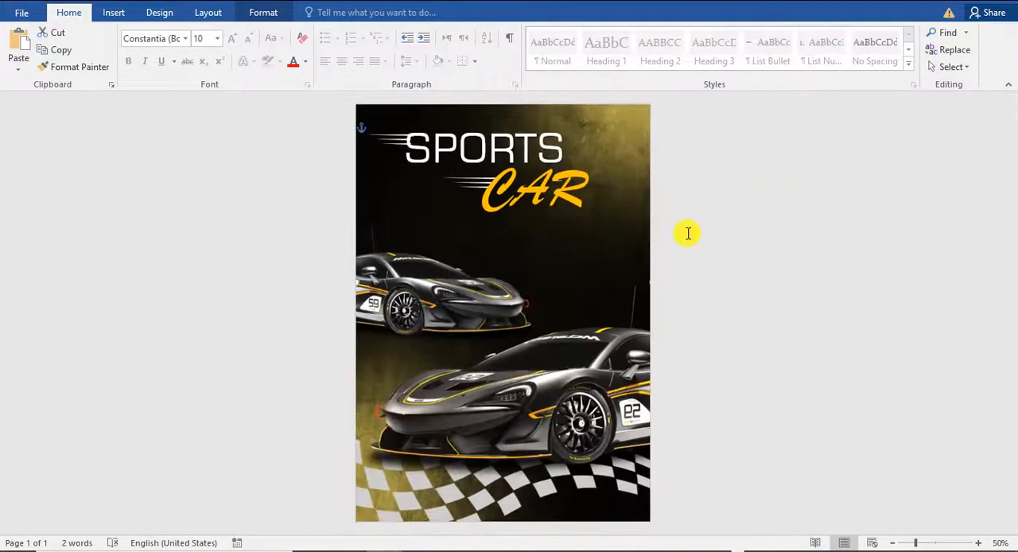
ctrl+scroll(681, 231, up, 3)
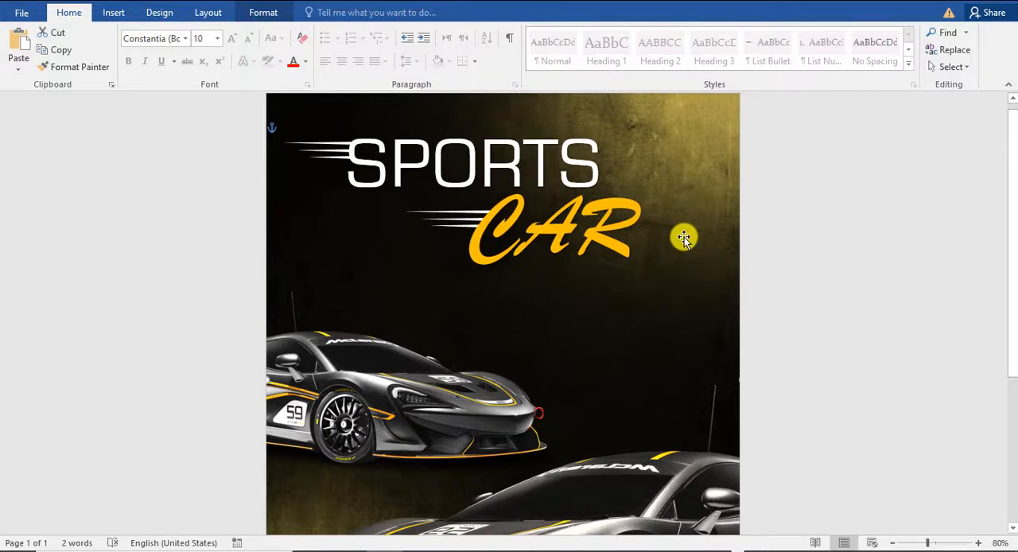
key(Escape)
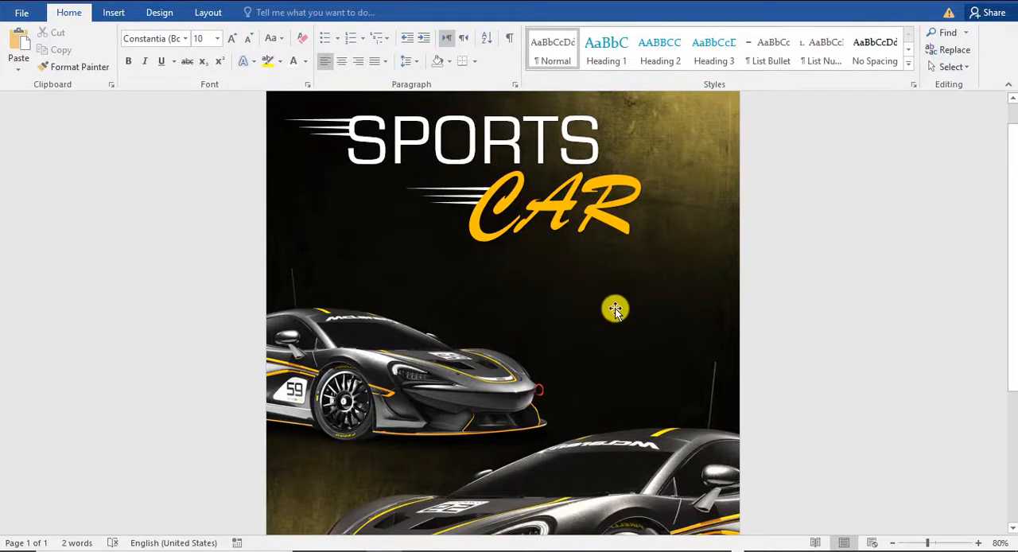
scroll(490, 287, down, 2)
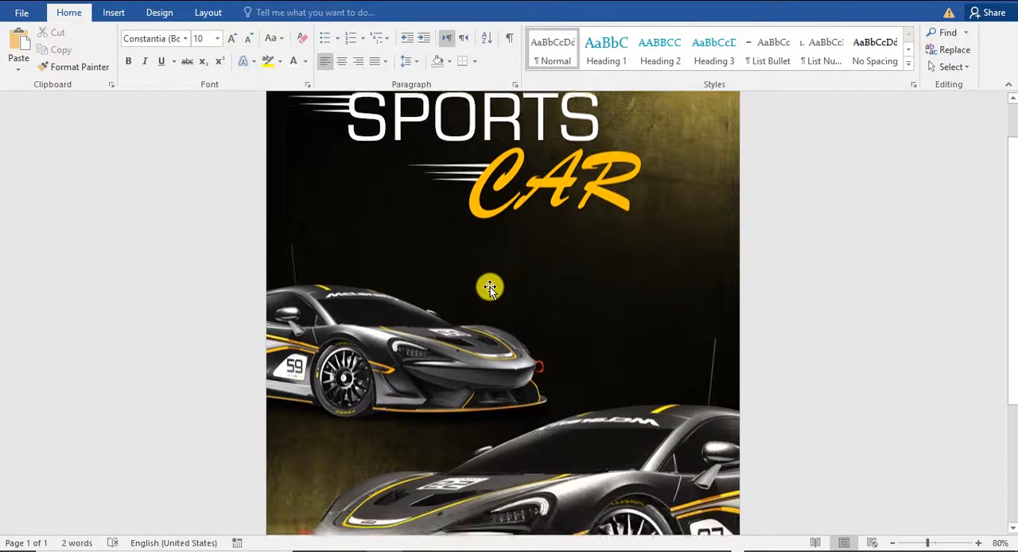
scroll(509, 289, up, 3)
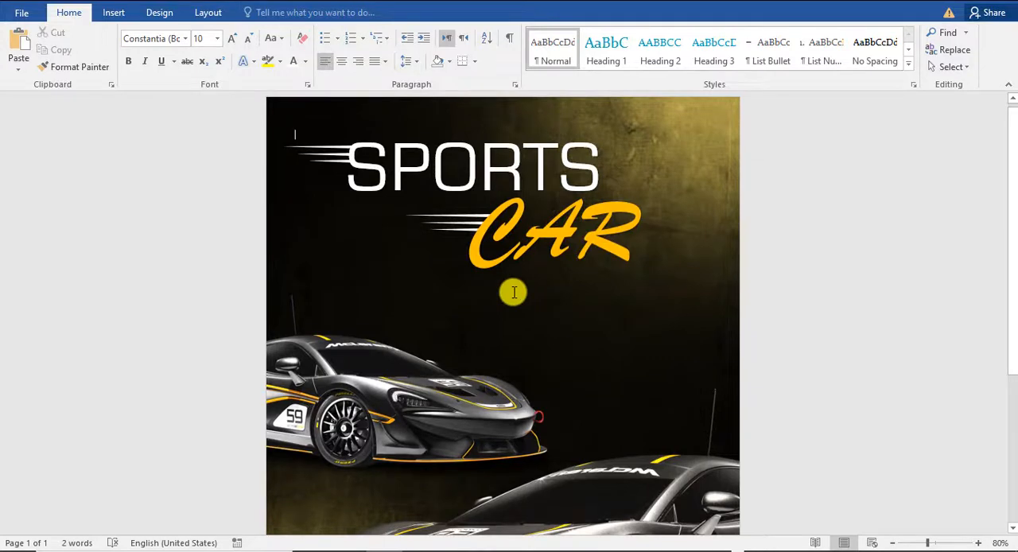
Step: Paste the red badge picture and place it below the end of CAR, above the large car
key(ctrl+v)
drag(386, 186, 628, 324)
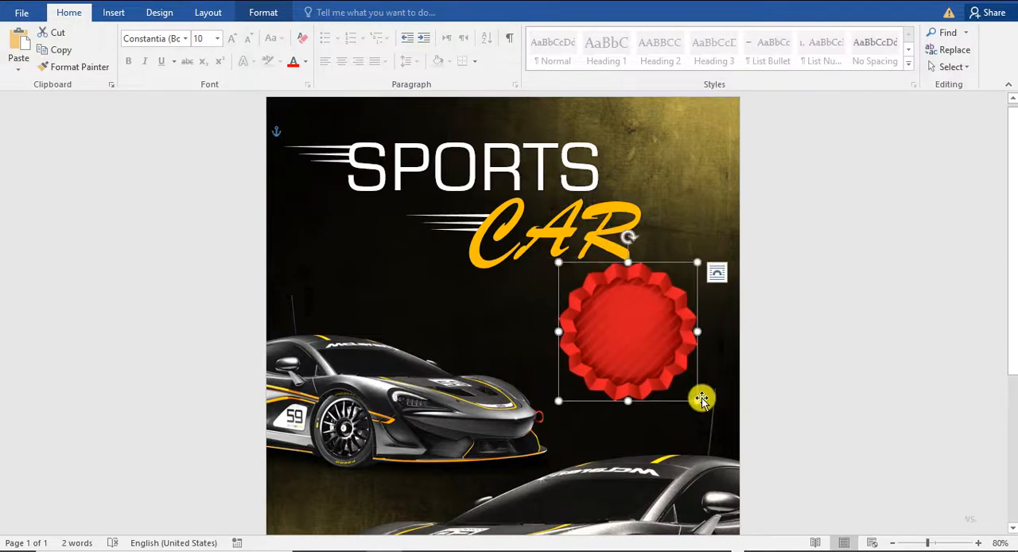
drag(650, 329, 657, 338)
click(836, 377)
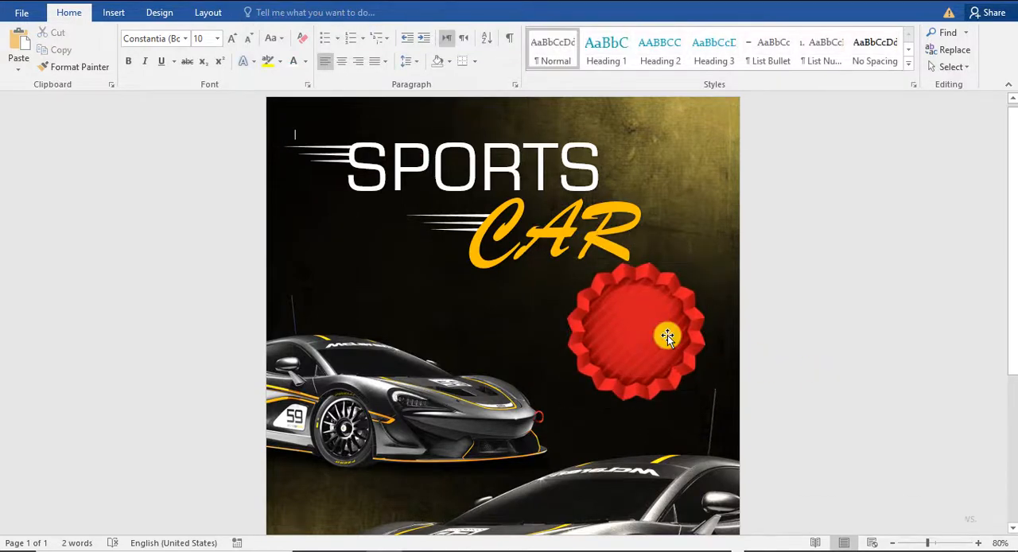
Step: Fully desaturate the red badge picture so it turns grey, and deselect it
click(667, 347)
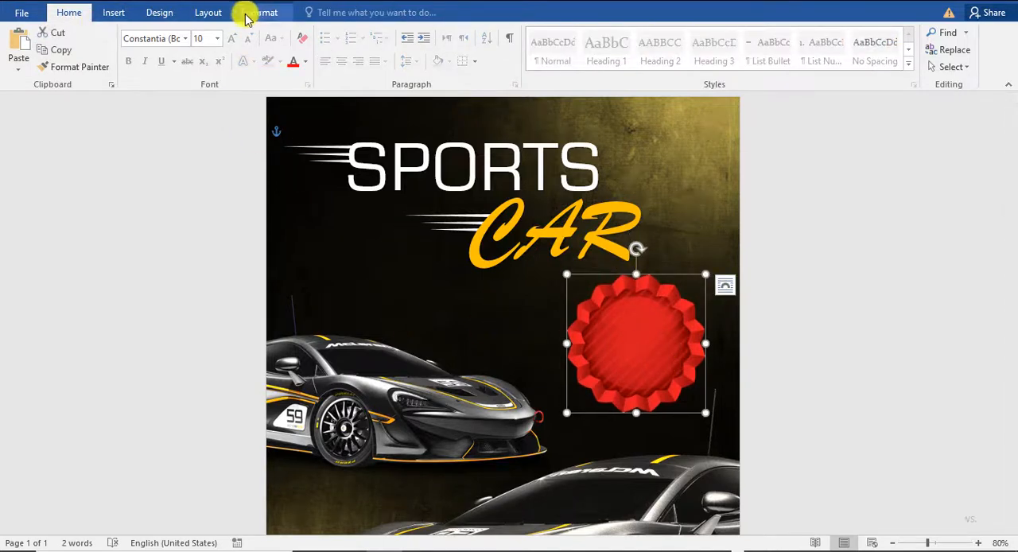
click(258, 13)
click(92, 52)
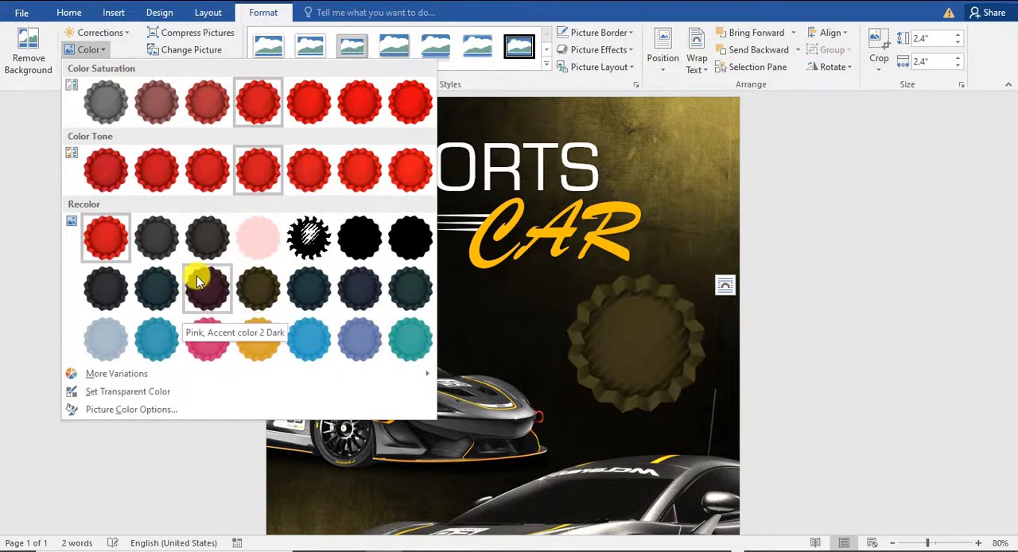
click(111, 108)
click(802, 321)
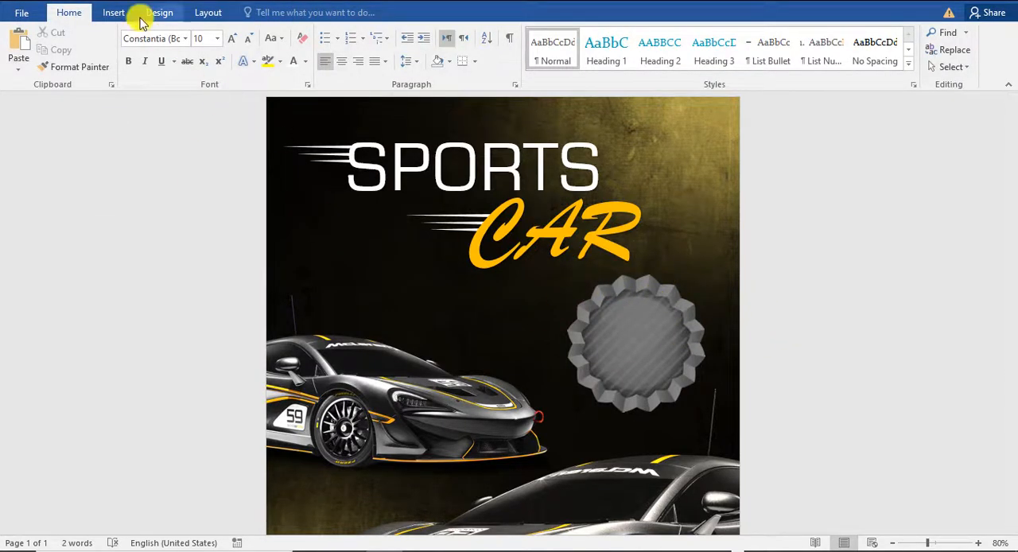
Step: Add black WordArt reading WIN and centre it on the grey badge
click(115, 12)
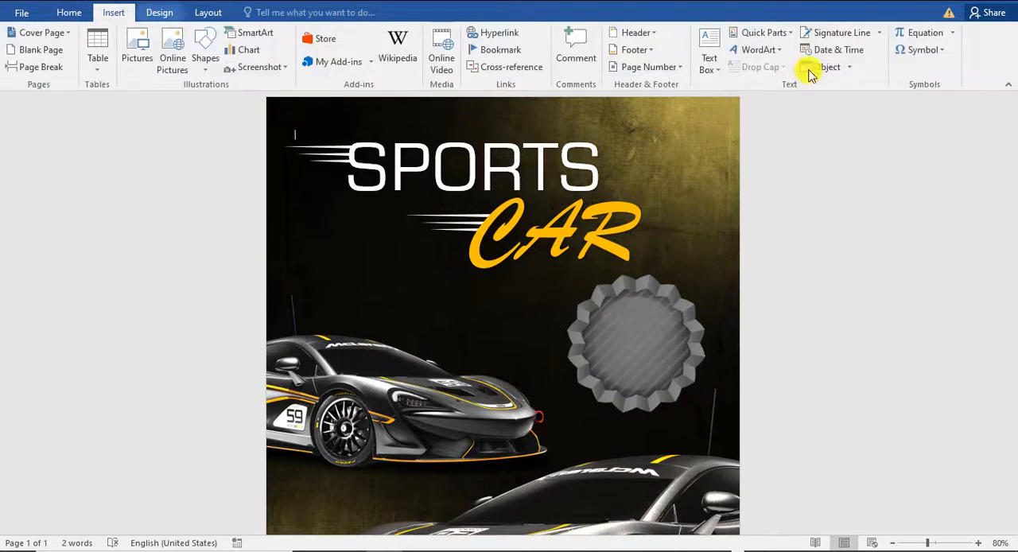
click(755, 49)
click(762, 86)
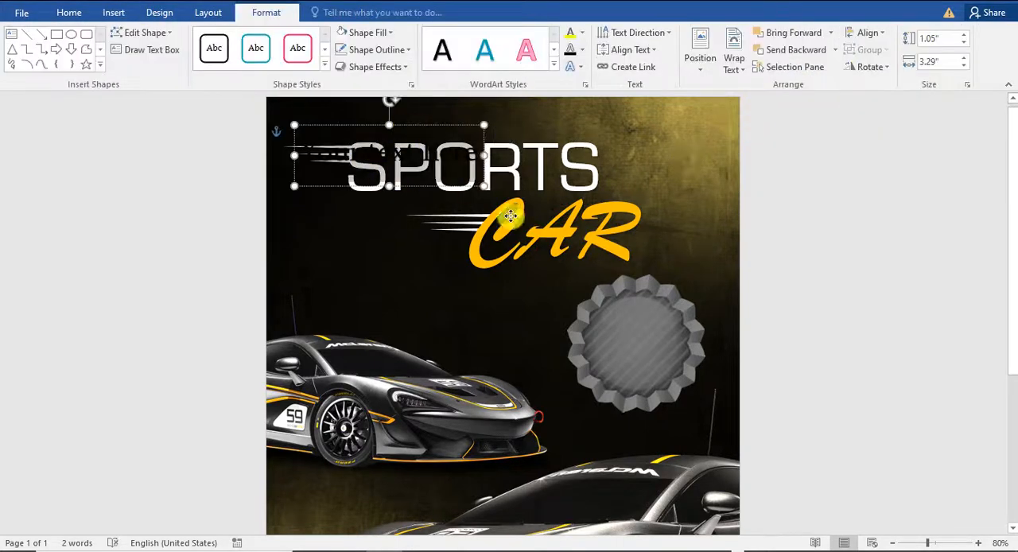
drag(409, 127, 647, 327)
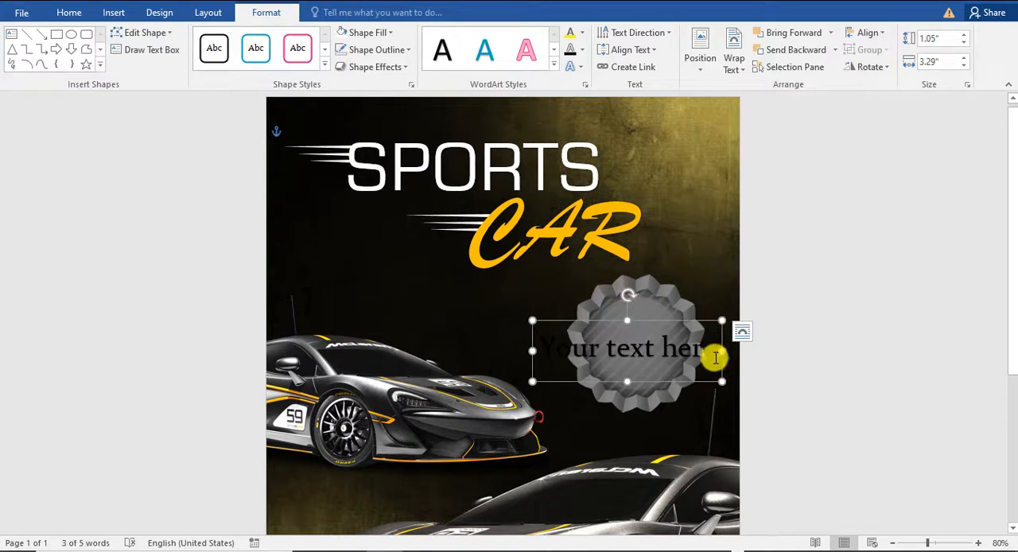
drag(706, 357, 544, 347)
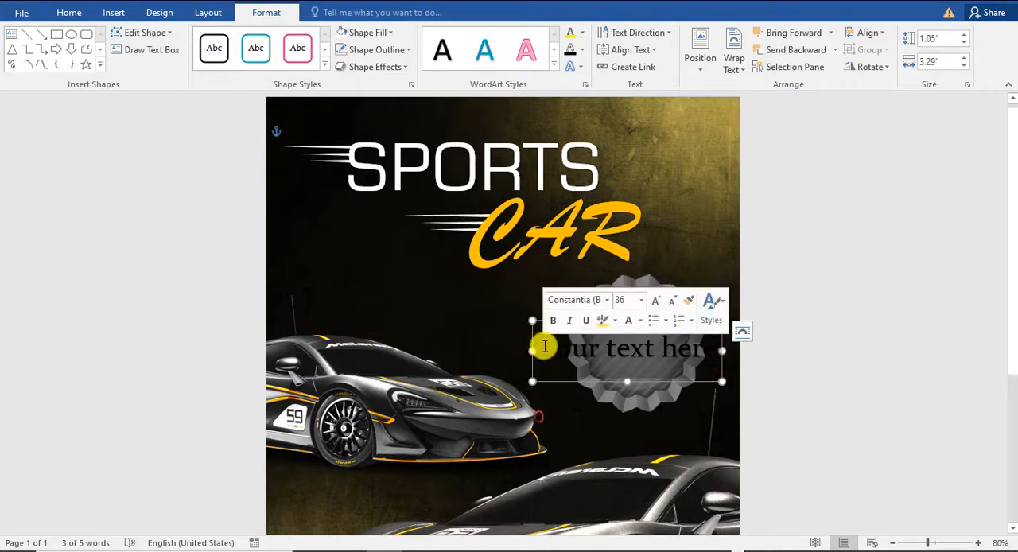
text(IN)
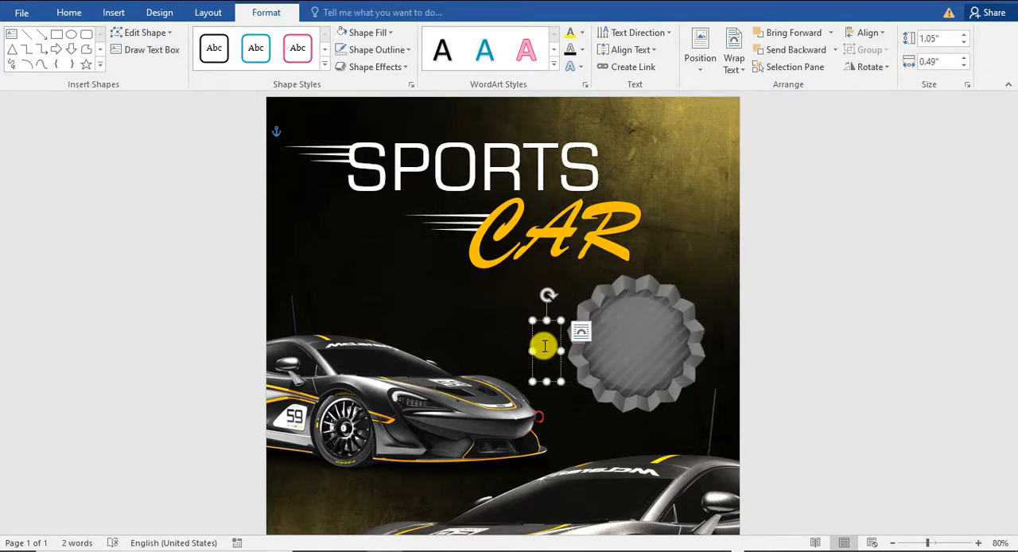
drag(583, 320, 644, 320)
Step: Set the WIN text in the Stretch Pro font and colour it yellow
click(69, 13)
click(185, 39)
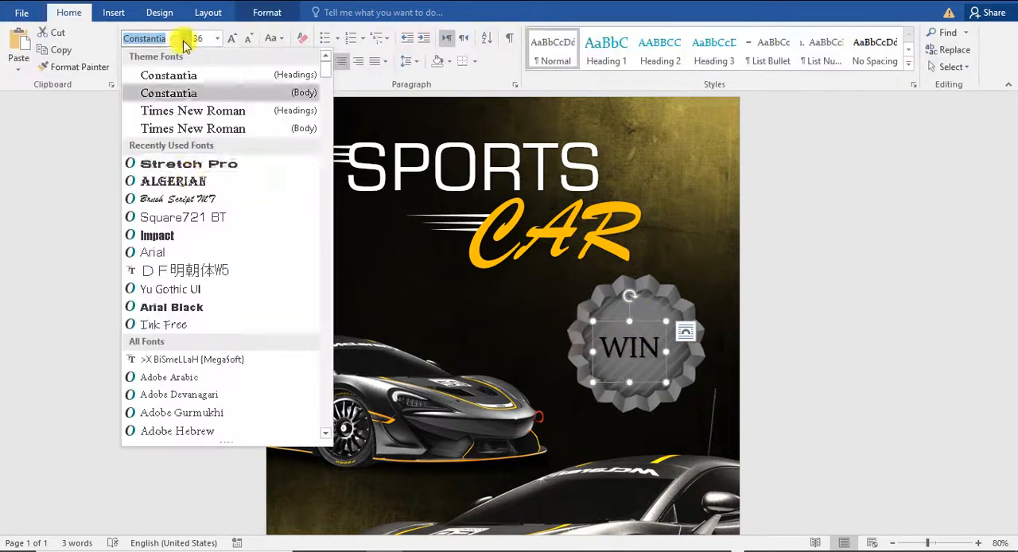
click(196, 164)
click(306, 63)
Step: Apply a transform text effect that makes the WIN letters bulge in the middle, and deselect the text
click(266, 13)
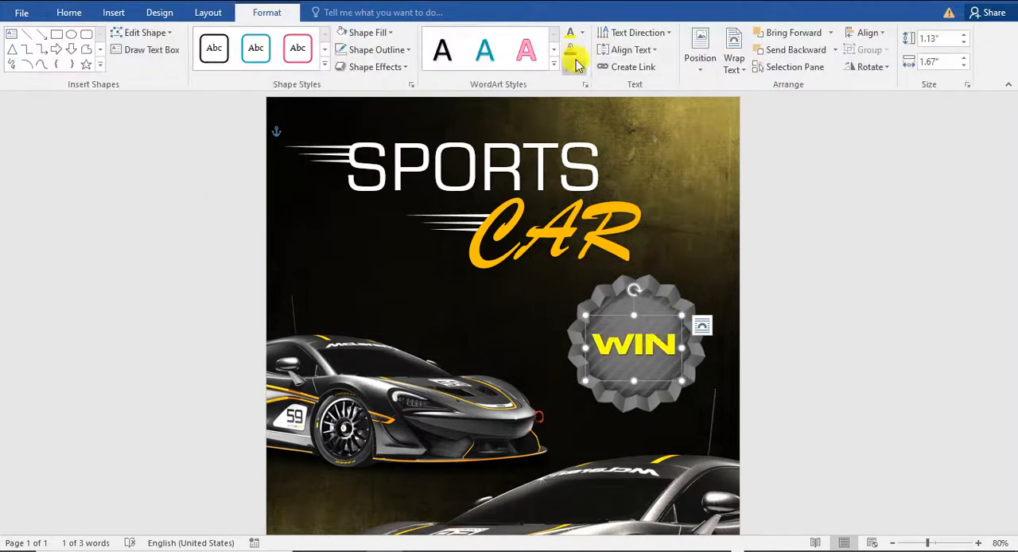
click(570, 66)
mouse_move(622, 257)
click(731, 312)
click(754, 270)
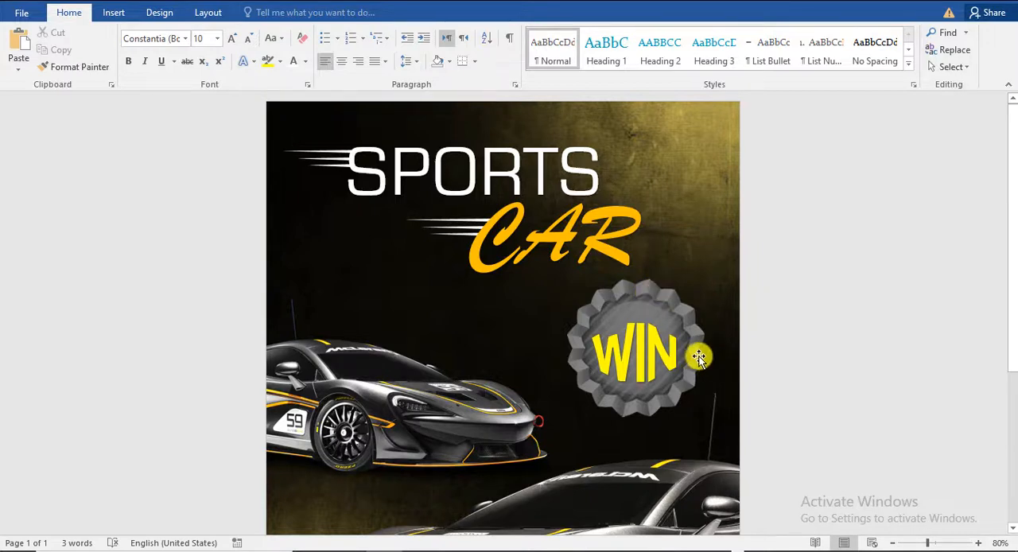
Step: Examine the whole poster with the WIN badge, both close up and zoomed out
scroll(549, 281, down, 5)
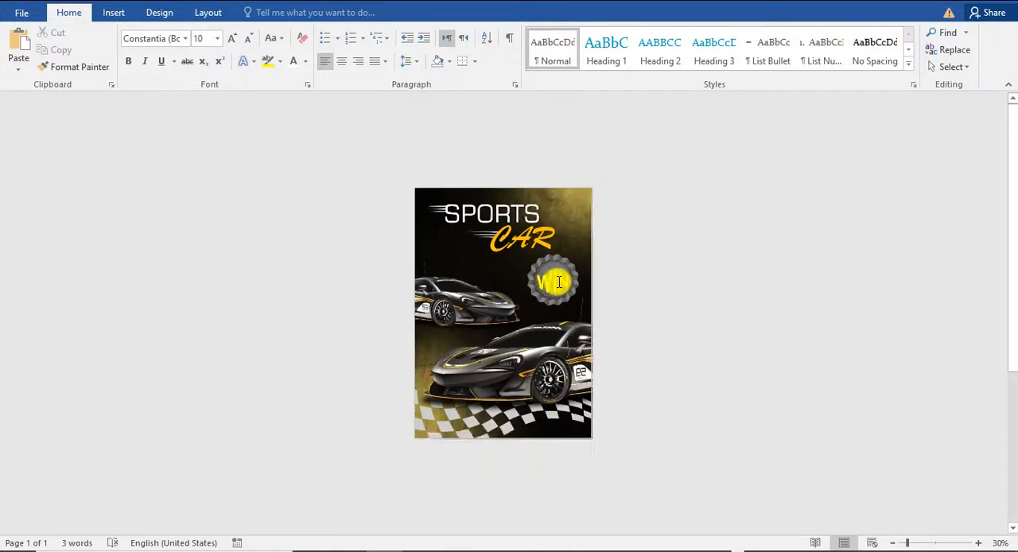
scroll(645, 246, up, 4)
scroll(652, 241, down, 2)
scroll(652, 241, down, 2)
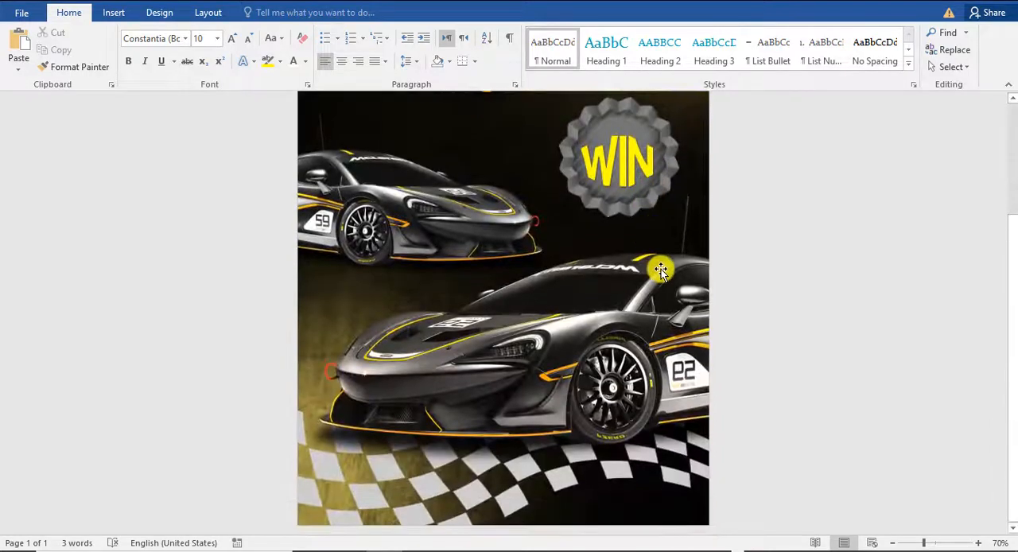
scroll(661, 269, up, 2)
scroll(661, 272, down, 3)
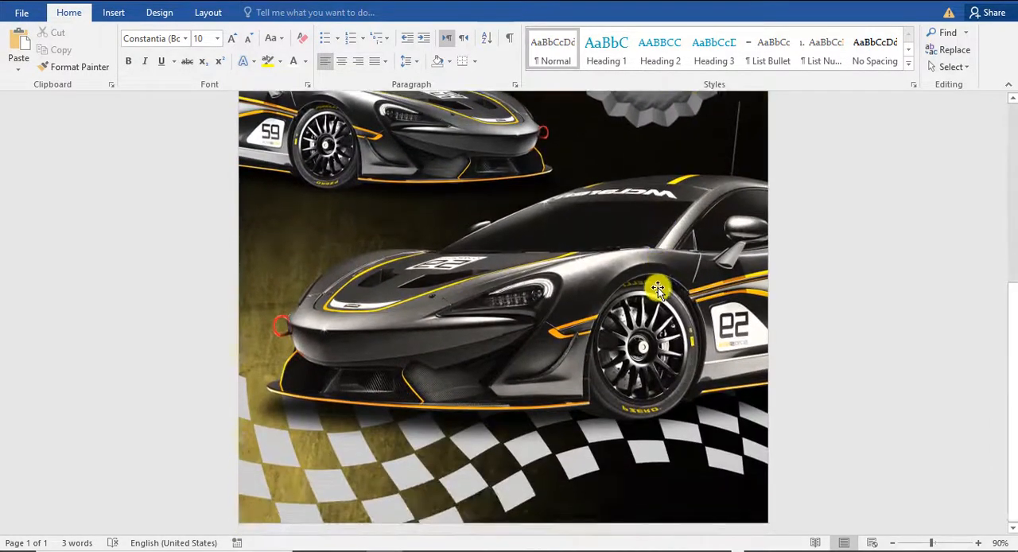
scroll(656, 286, up, 6)
scroll(659, 288, down, 5)
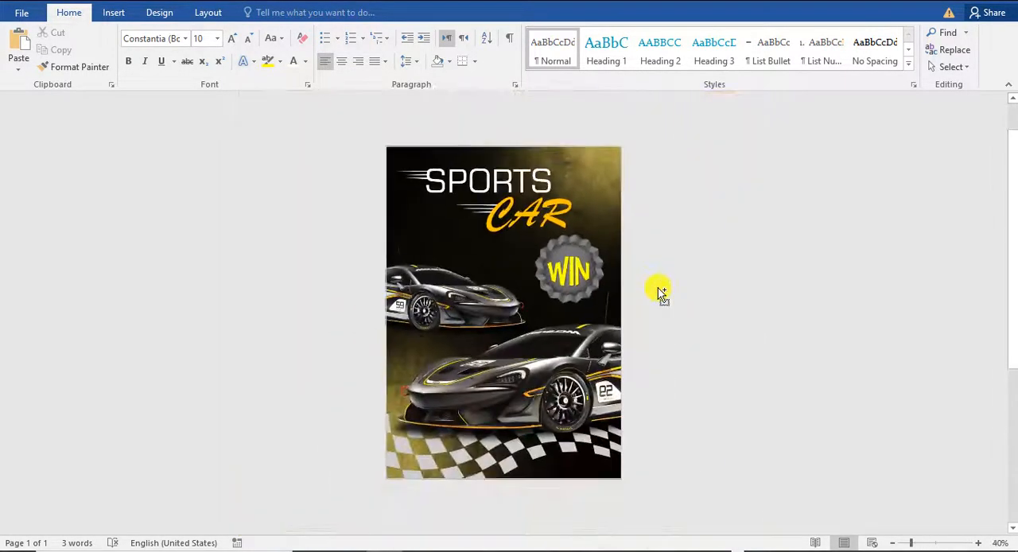
scroll(659, 288, up, 5)
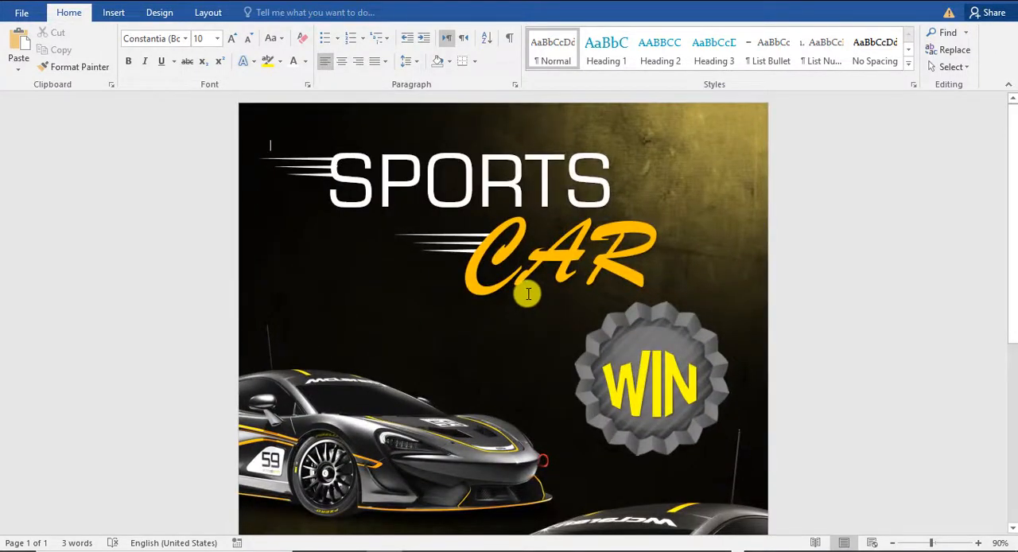
Step: Draw a text box about 4.11" wide and 0.94" high beside the badge, above the smaller car
click(113, 12)
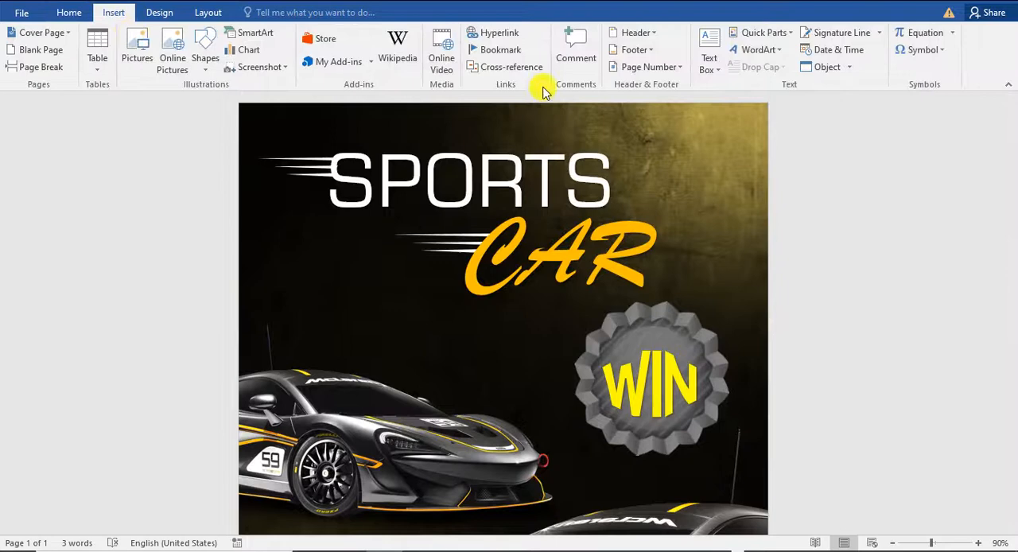
click(710, 65)
click(759, 387)
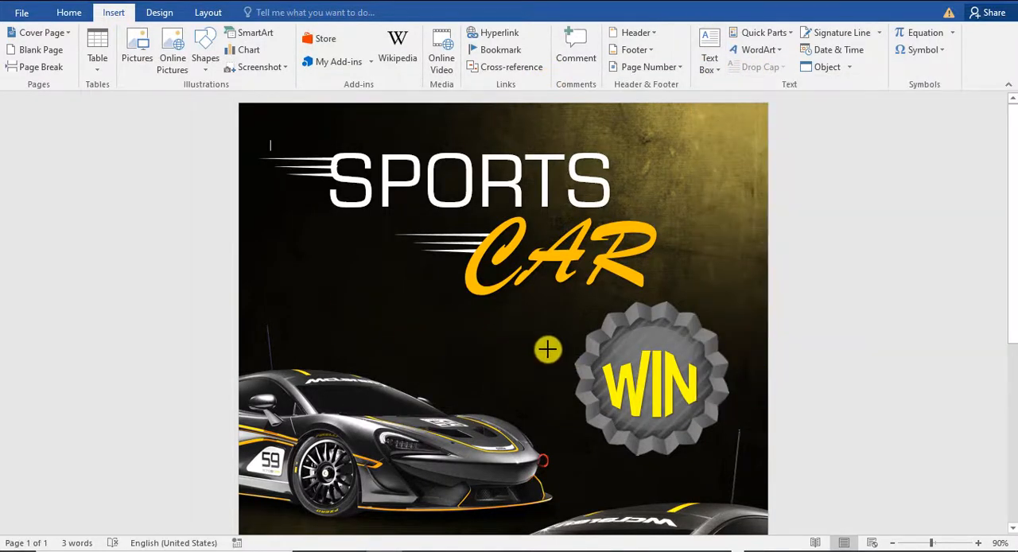
drag(550, 362, 285, 301)
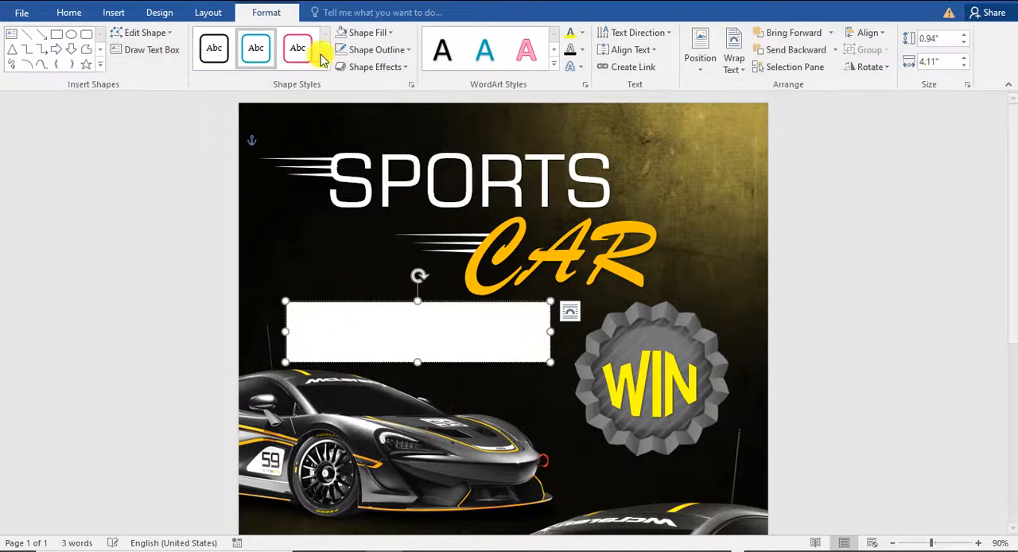
Step: Remove the outline and the white fill from the text box beside the badge
click(367, 49)
click(374, 181)
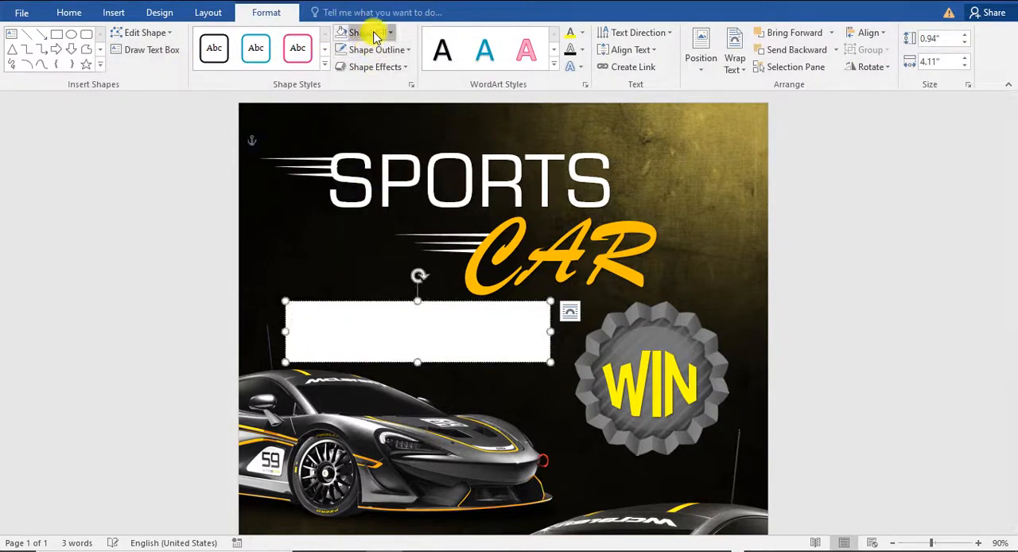
click(366, 33)
click(372, 261)
Step: Fill the transparent text box with one paragraph of placeholder text using =LOREM(1)
click(408, 317)
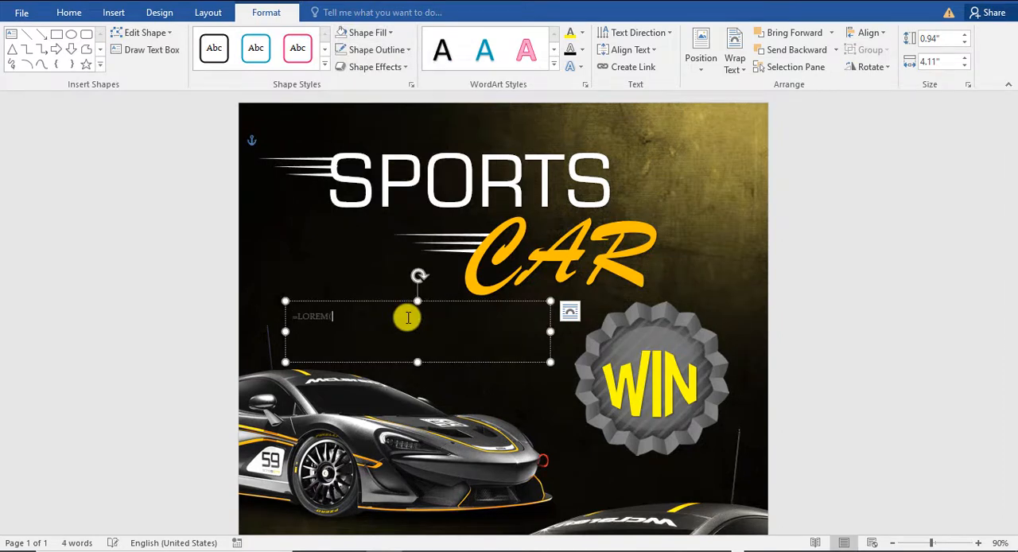
text(=LOREM(1))
key(Return)
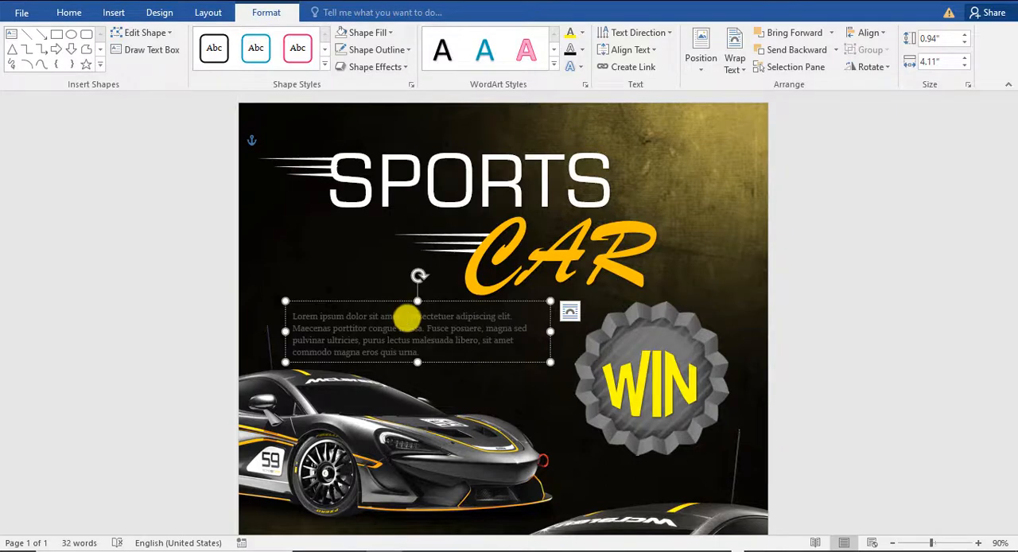
Step: Set the fill colour of the placeholder paragraph's text to white
click(371, 35)
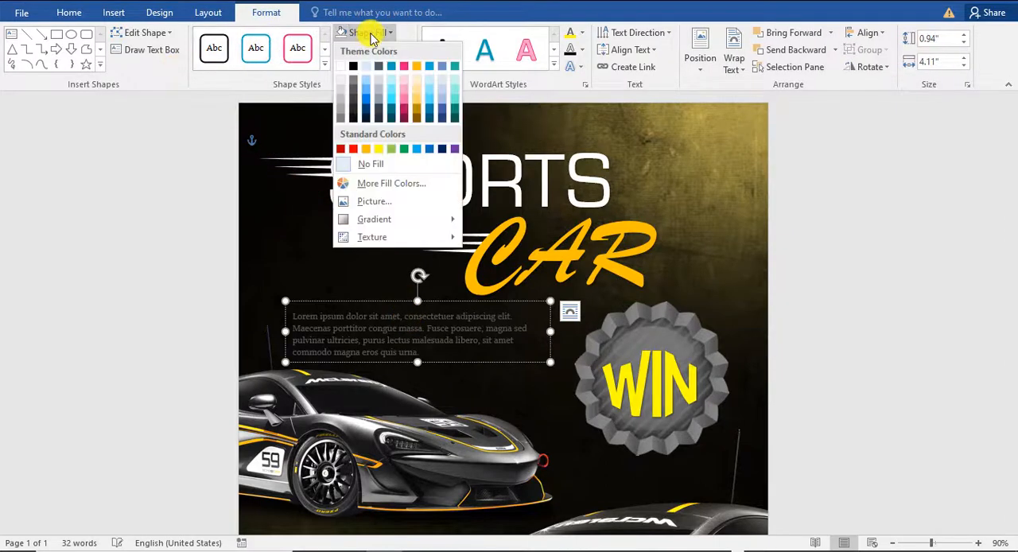
click(582, 34)
click(571, 83)
click(513, 301)
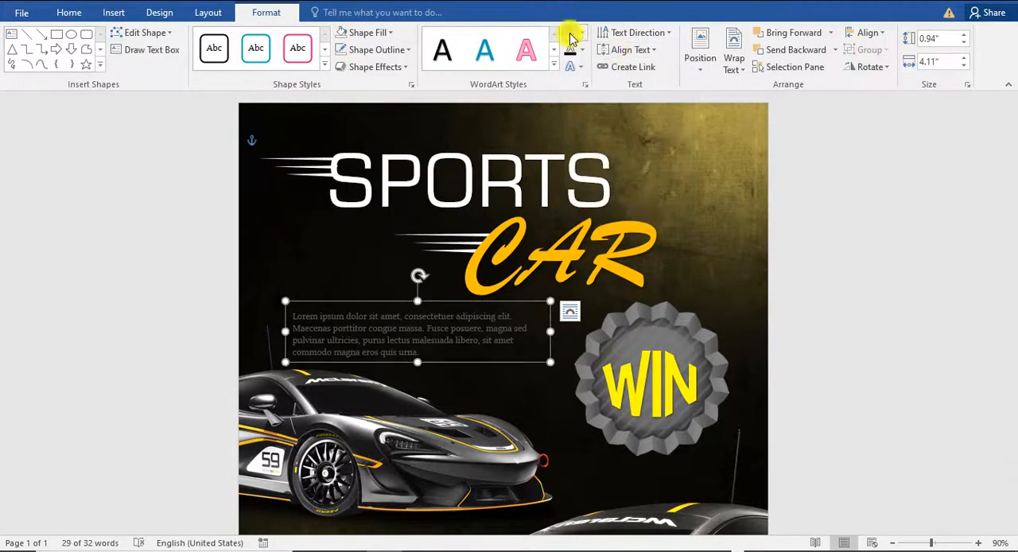
click(570, 33)
Step: Widen the placeholder text box so the paragraph wraps onto three lines, and shift it up and left above the smaller car
drag(550, 332, 589, 332)
drag(518, 300, 504, 294)
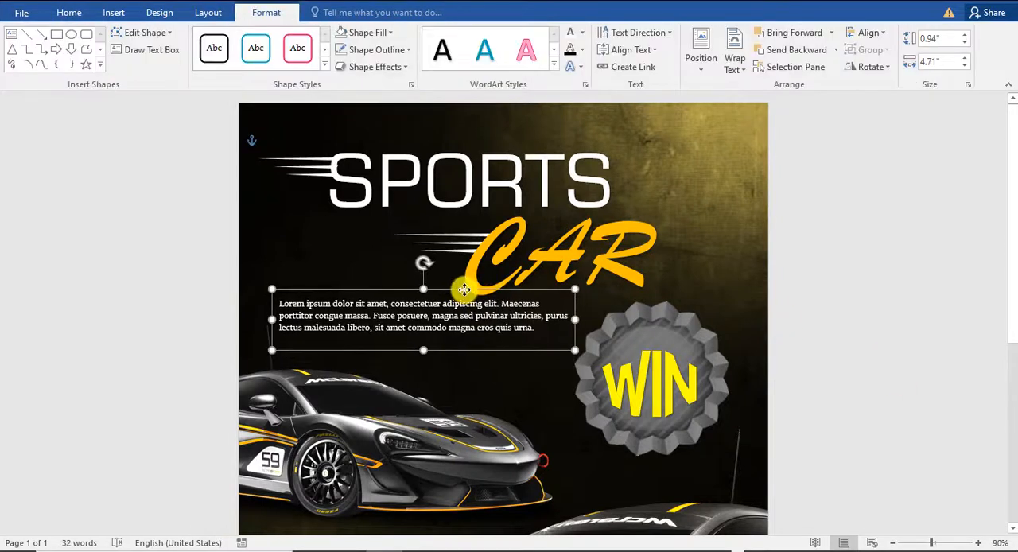
drag(575, 325, 559, 323)
Step: Centre the placeholder paragraph and fine-tune its text box's width and position between the CAR title and the smaller car
click(69, 12)
click(342, 61)
drag(496, 297, 481, 294)
drag(545, 325, 555, 325)
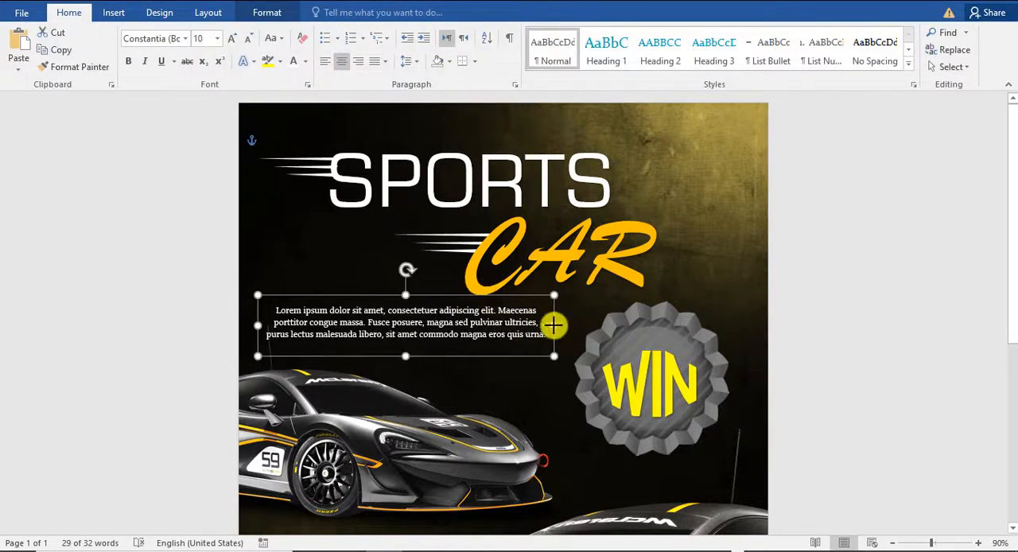
click(891, 324)
click(484, 320)
drag(486, 294, 501, 307)
click(773, 295)
Step: Examine the whole poster from the title and WIN badge down to the checkered flag, both close up and zoomed out
scroll(756, 284, down, 5)
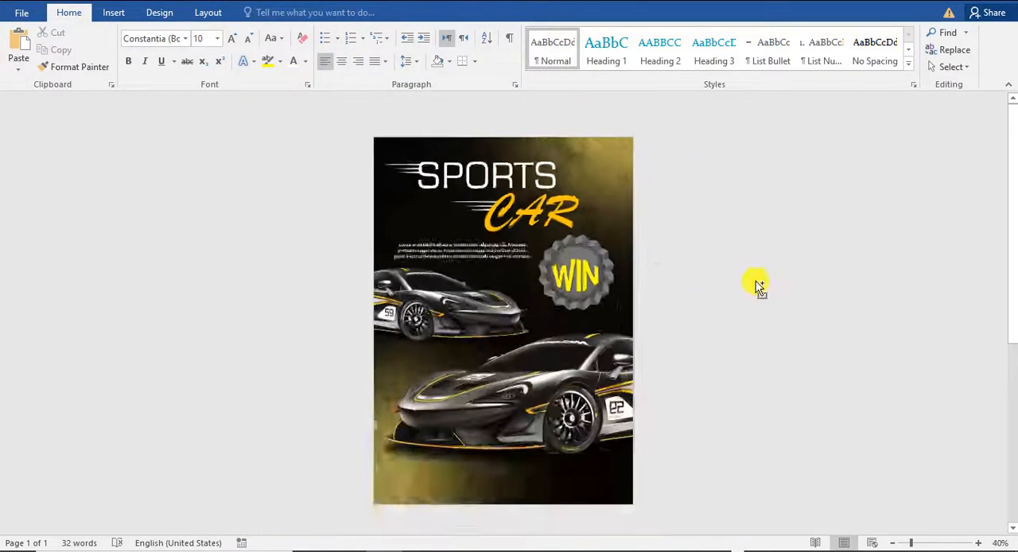
scroll(728, 354, up, 4)
scroll(688, 318, down, 6)
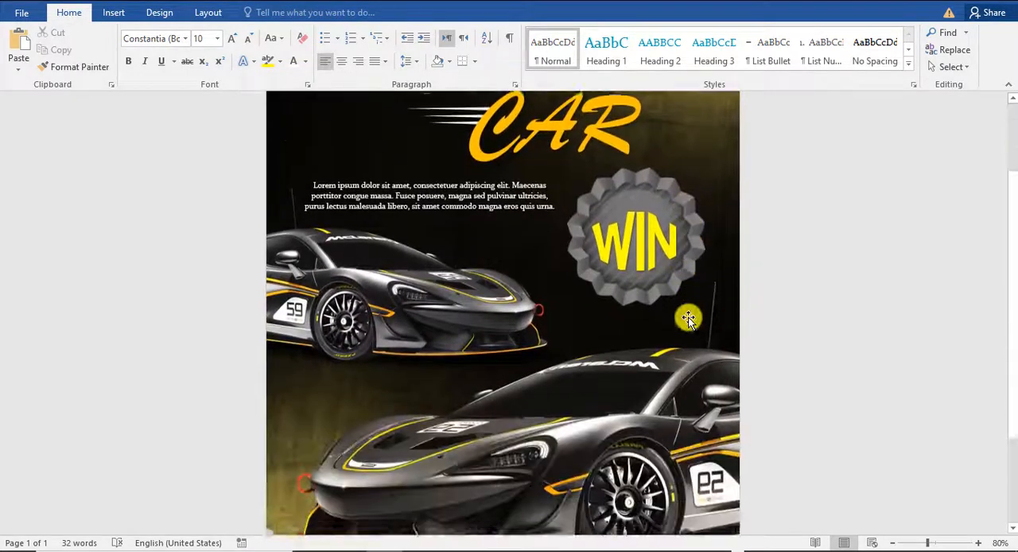
scroll(687, 318, up, 5)
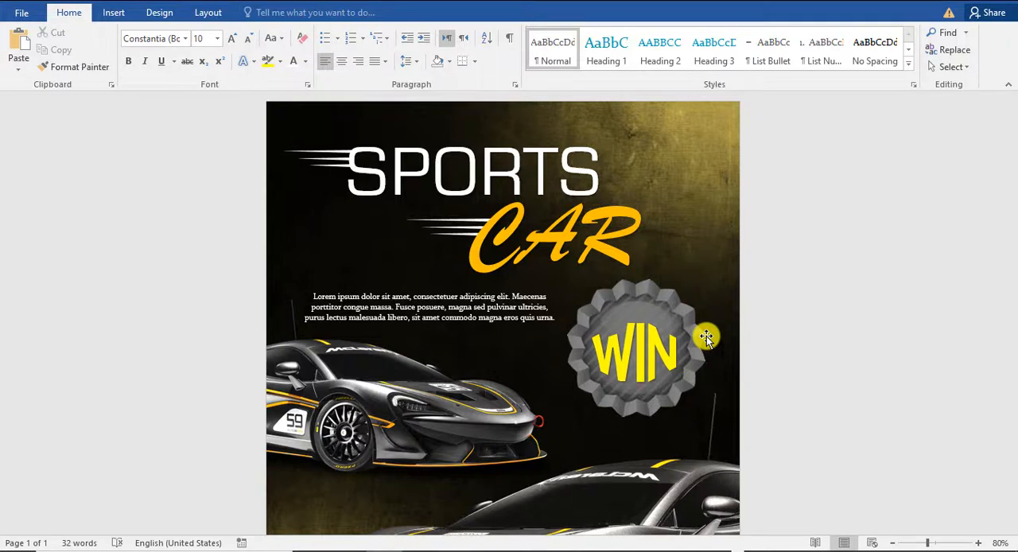
scroll(738, 352, down, 4)
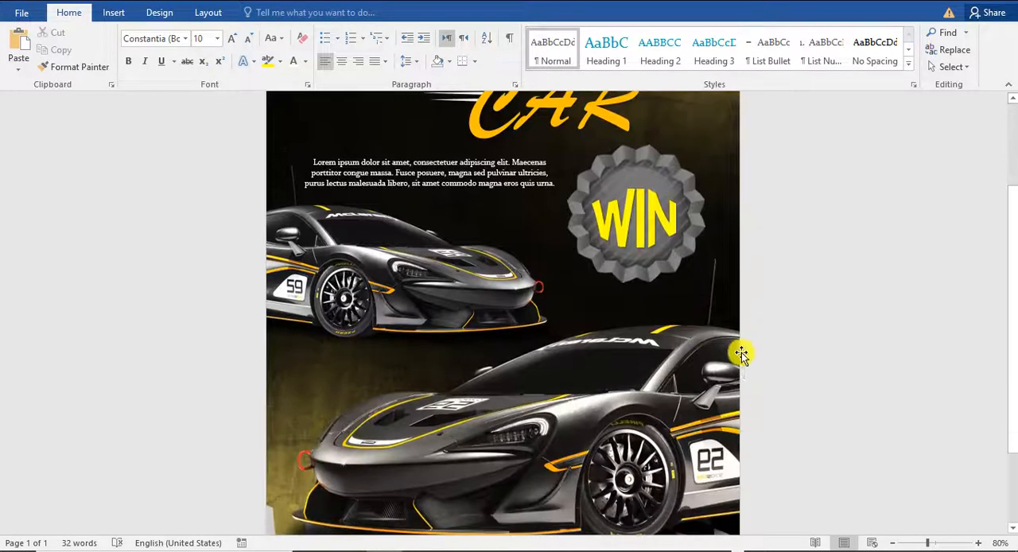
scroll(413, 374, up, 3)
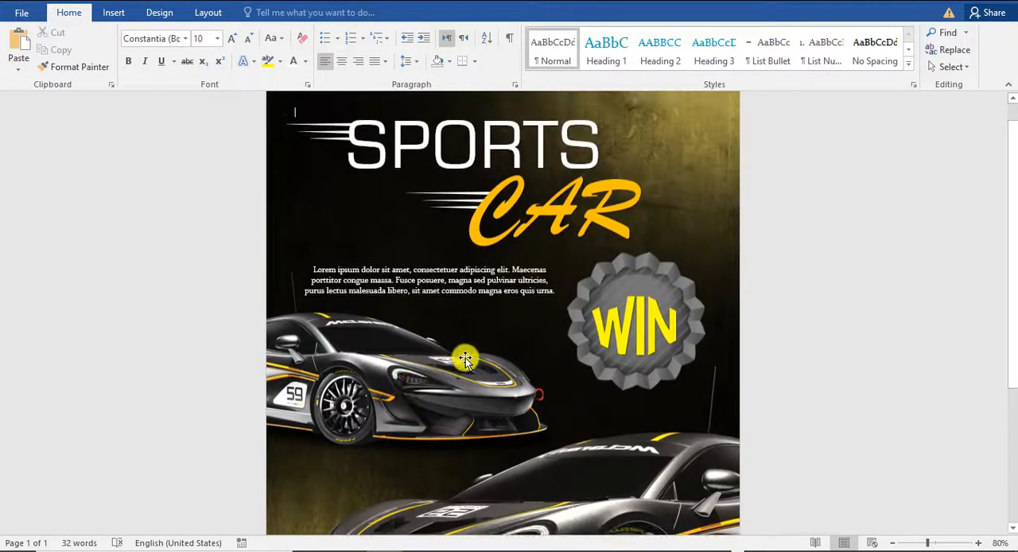
scroll(465, 360, up, 1)
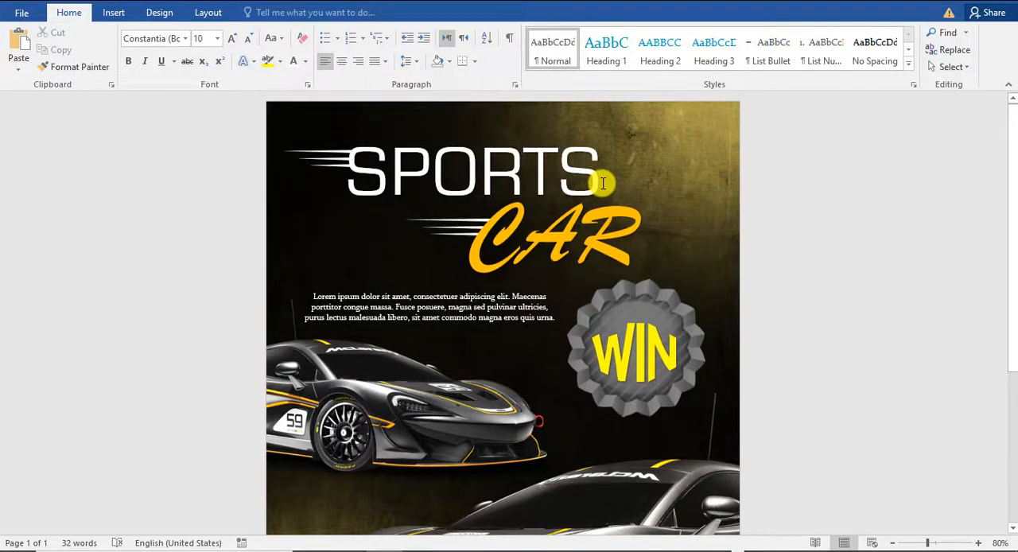
scroll(493, 200, down, 5)
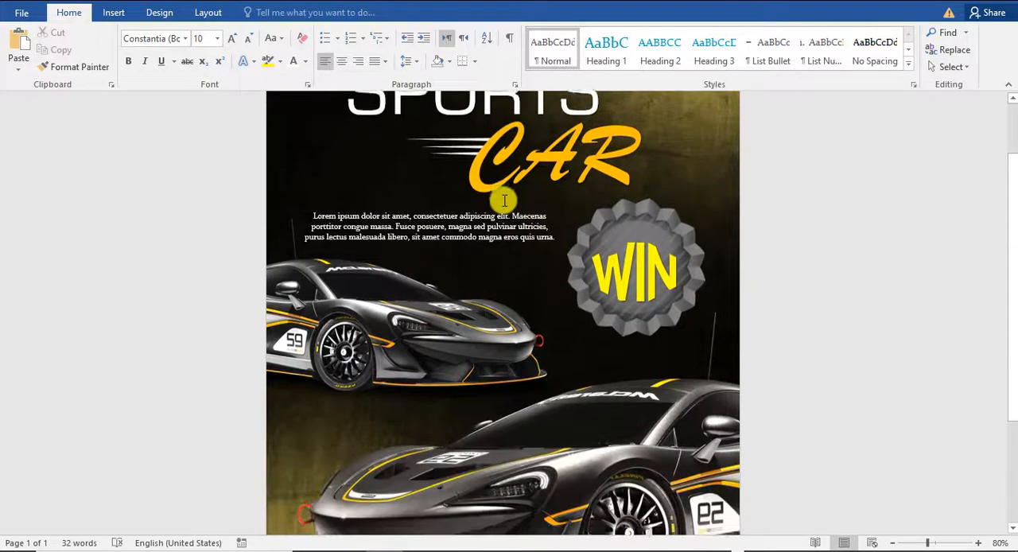
scroll(590, 280, down, 5)
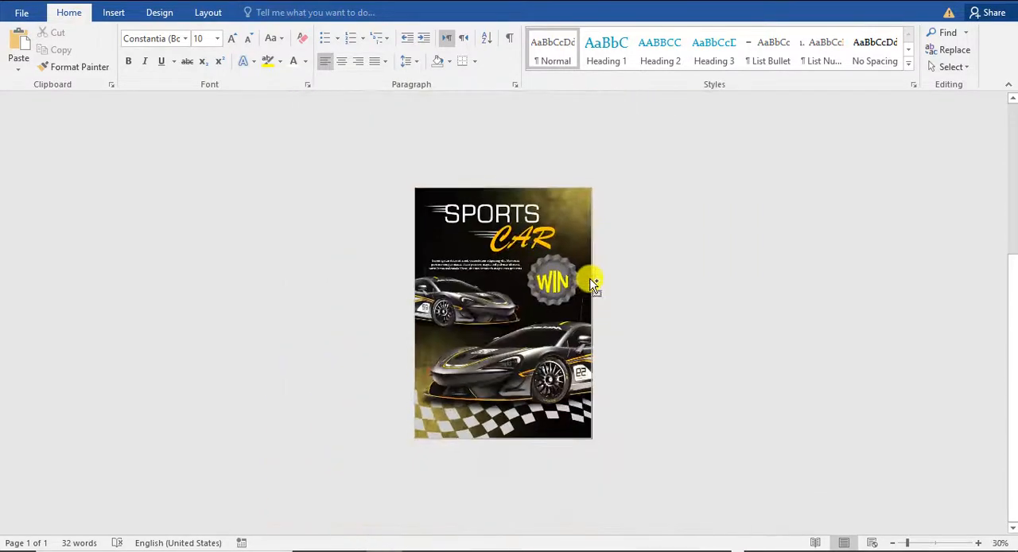
scroll(591, 282, up, 5)
scroll(583, 248, down, 5)
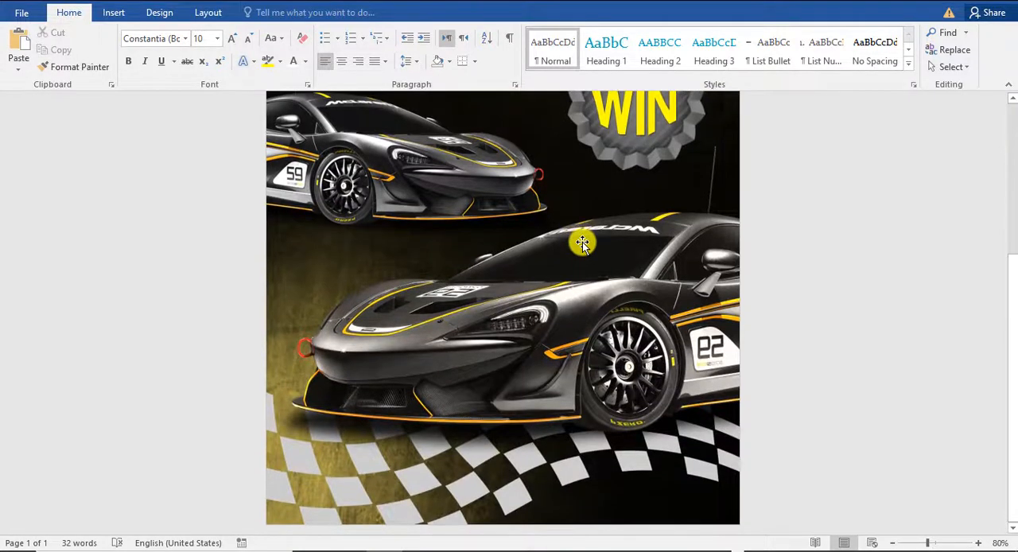
scroll(499, 251, up, 5)
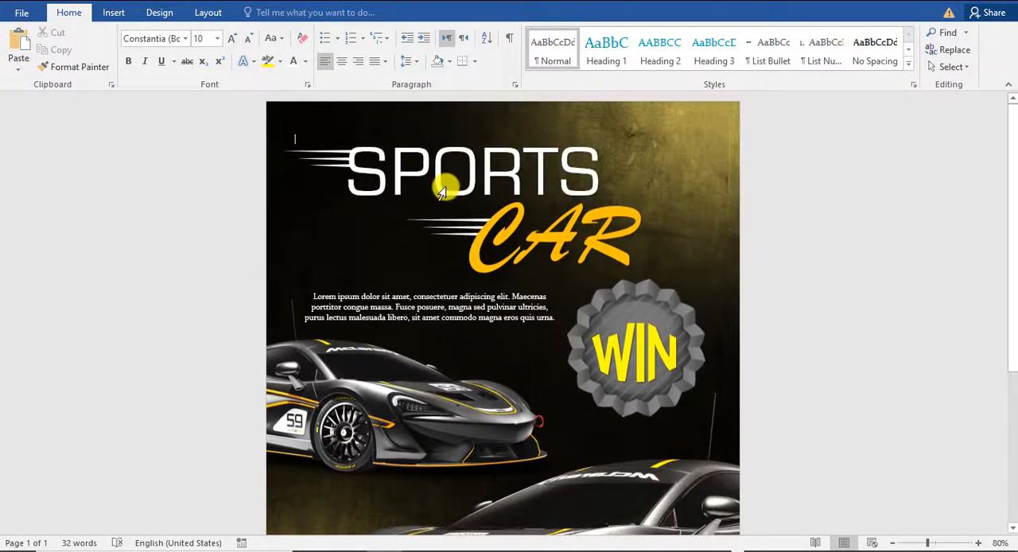
scroll(567, 186, down, 5)
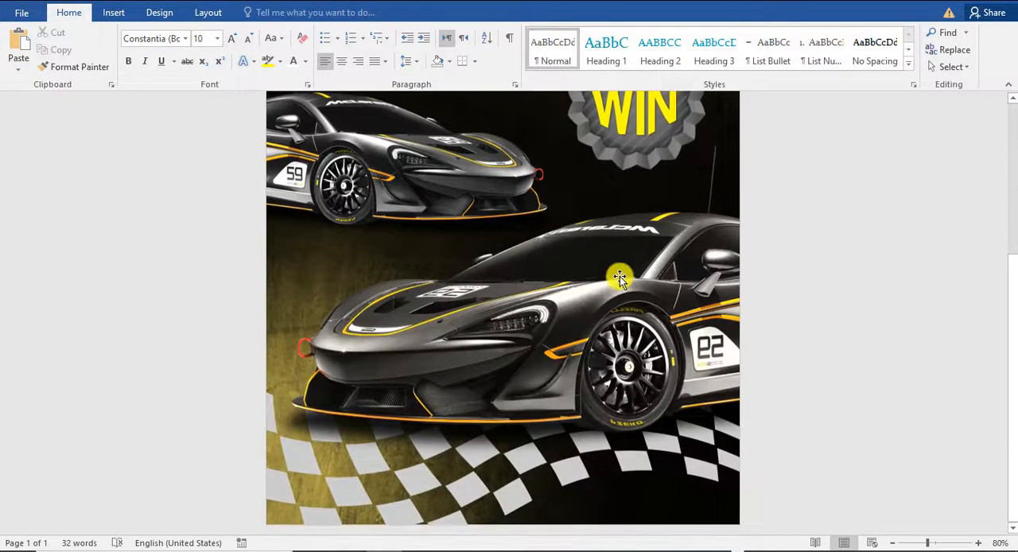
scroll(618, 278, up, 5)
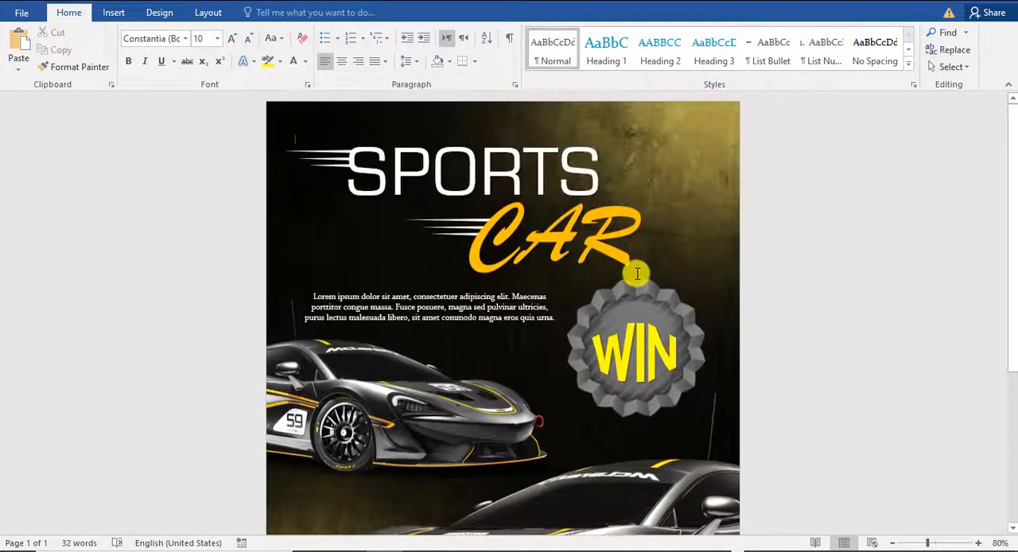